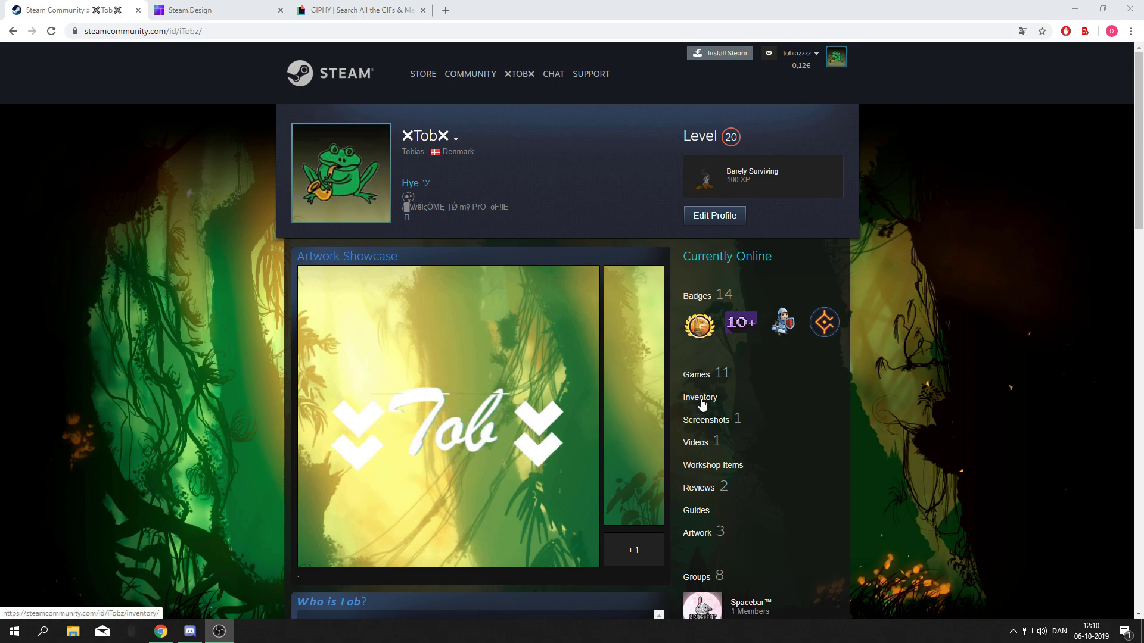
Open the Outland Jungle background from the inventory at full size and copy its image address.
left_click(700, 398)
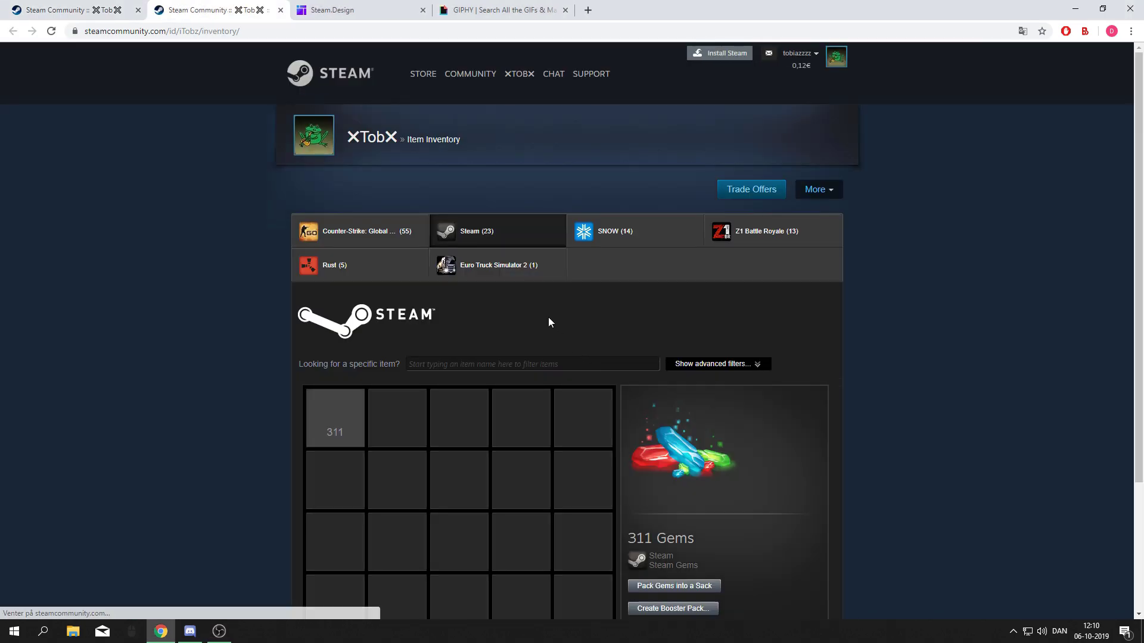
scroll(522, 363, "down", 2)
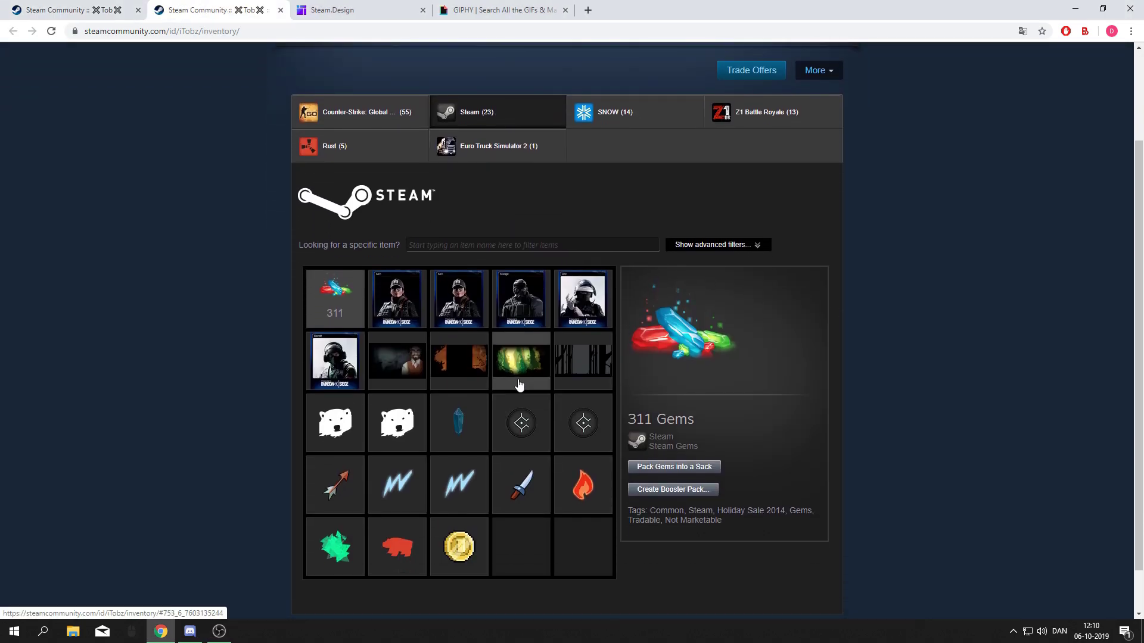
left_click(516, 375)
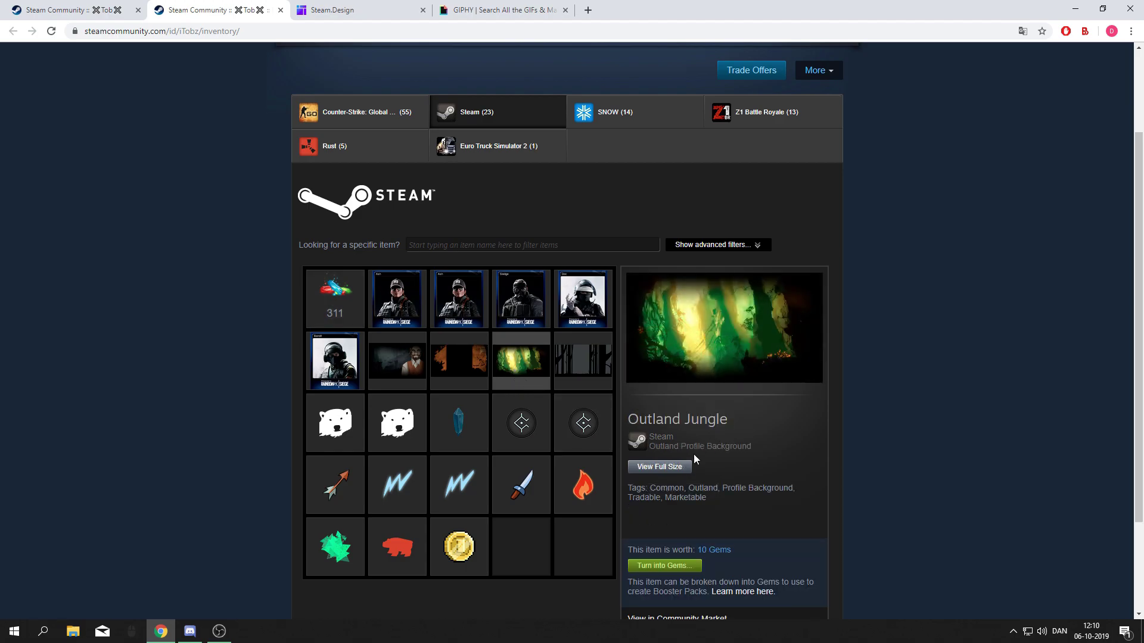
left_click(680, 468)
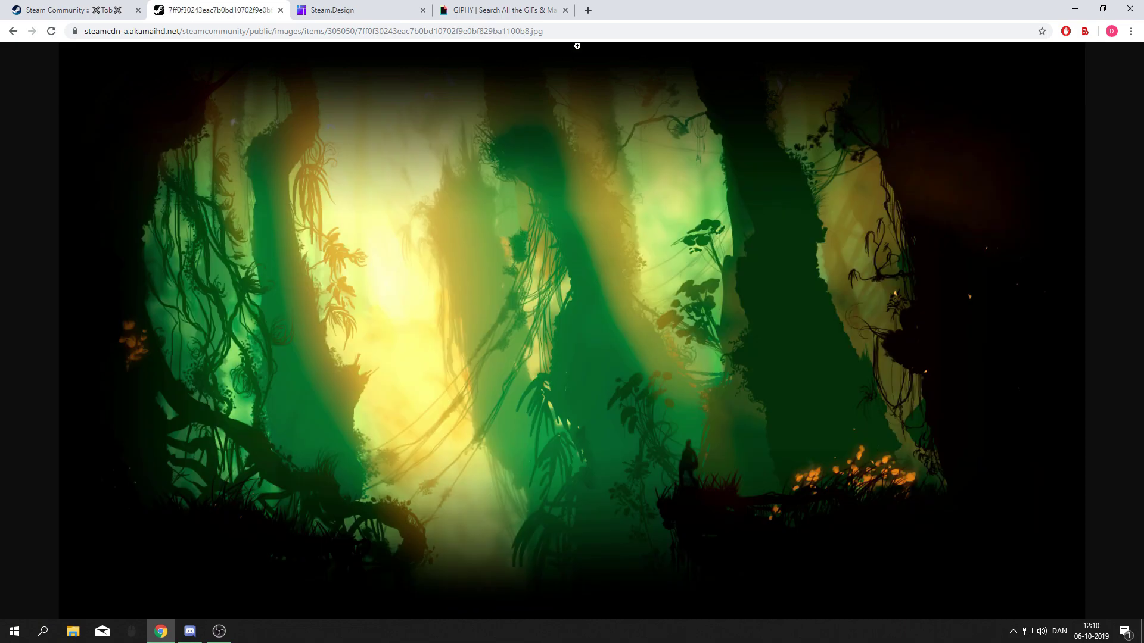
left_click(587, 35)
key("ctrl+c")
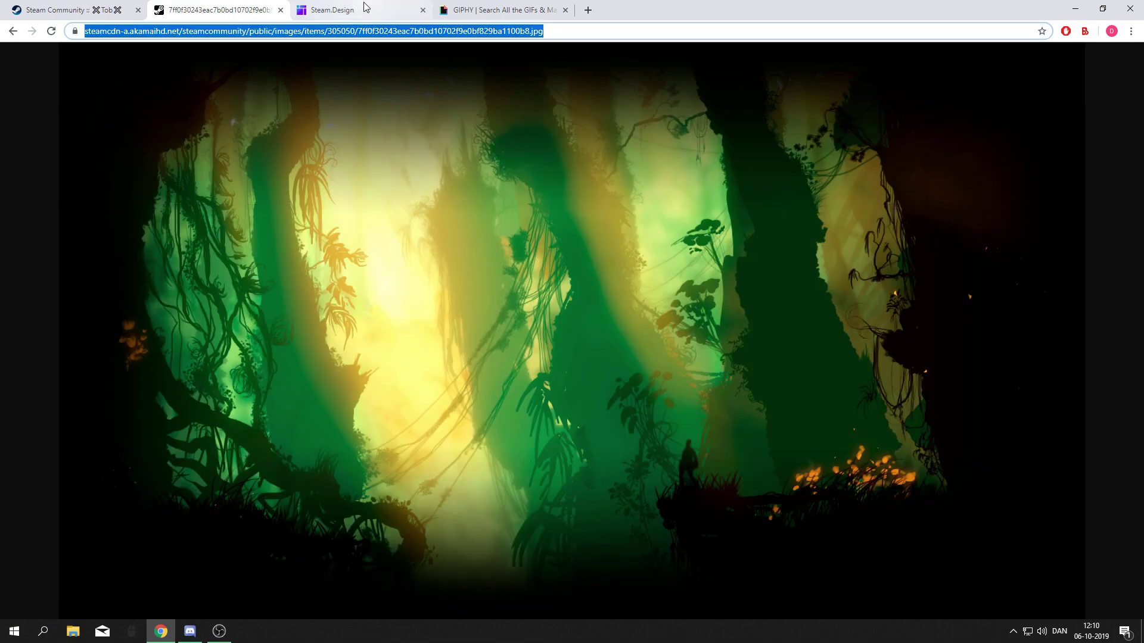
Apply the pasted Outland Jungle URL as the Steam.Design background and resize the main showcase image.
left_click(281, 10)
left_click(219, 16)
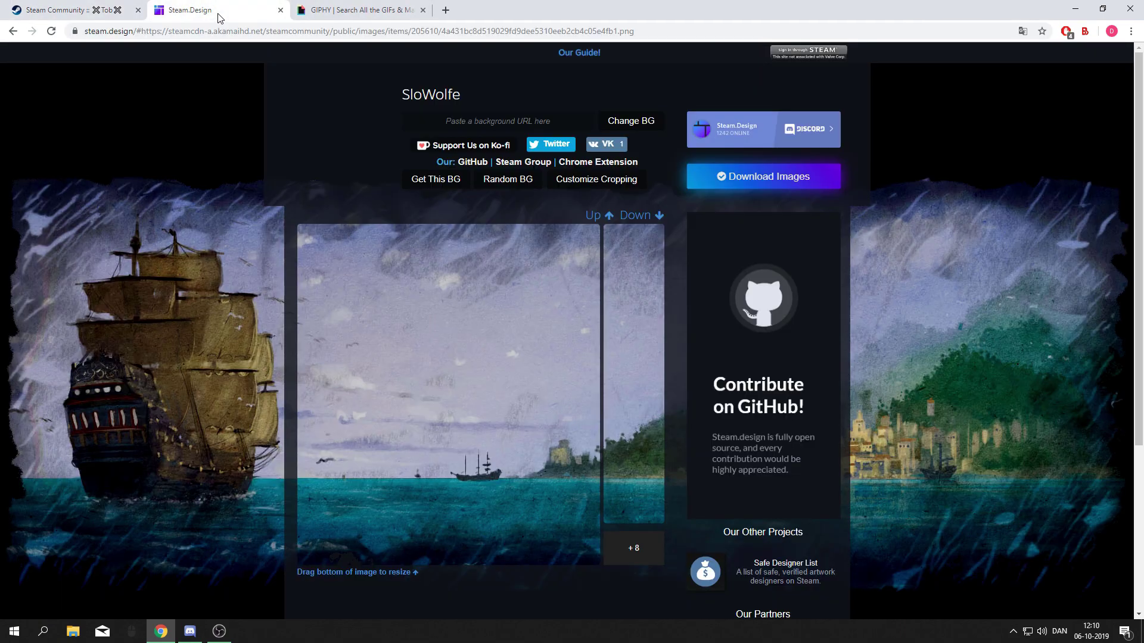
left_click(457, 118)
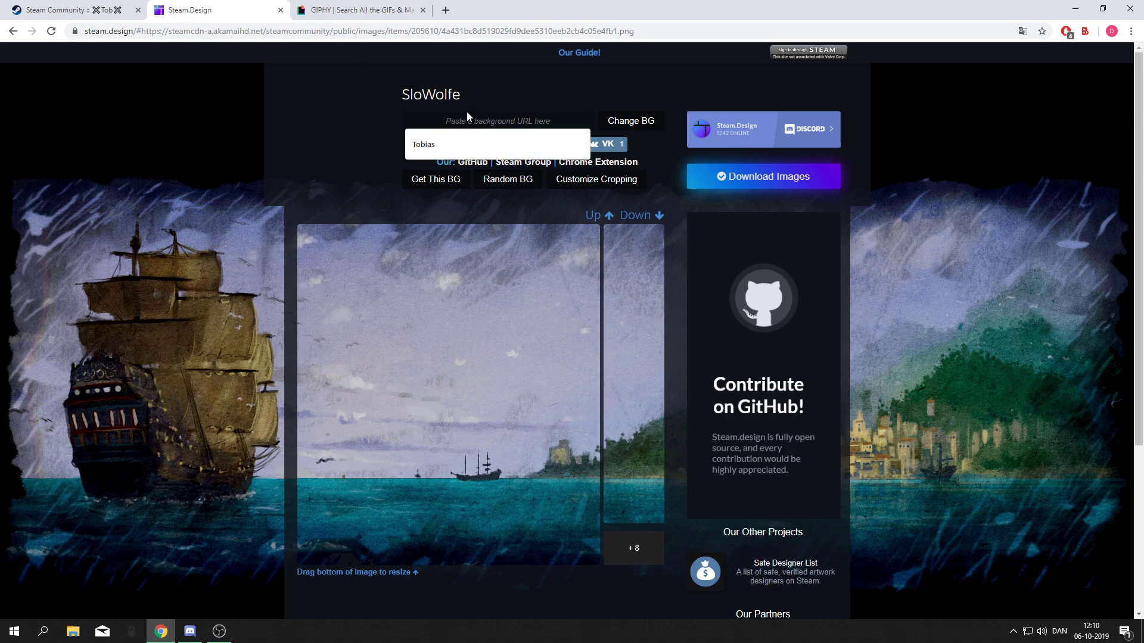
key("ctrl+v")
left_click(631, 123)
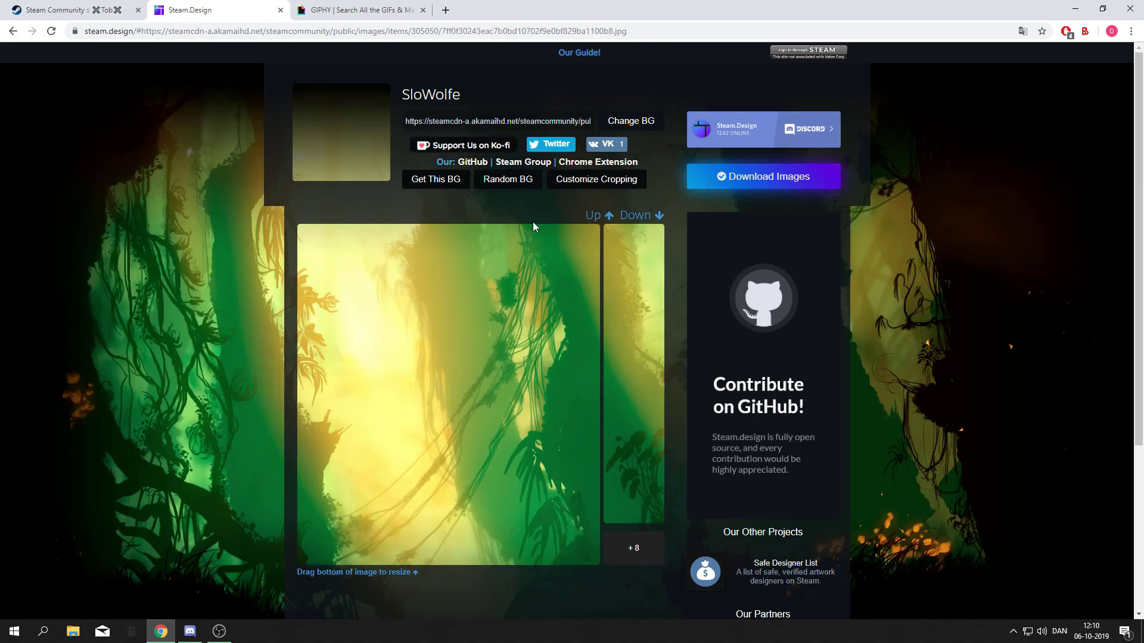
left_click_drag(429, 559, 474, 559)
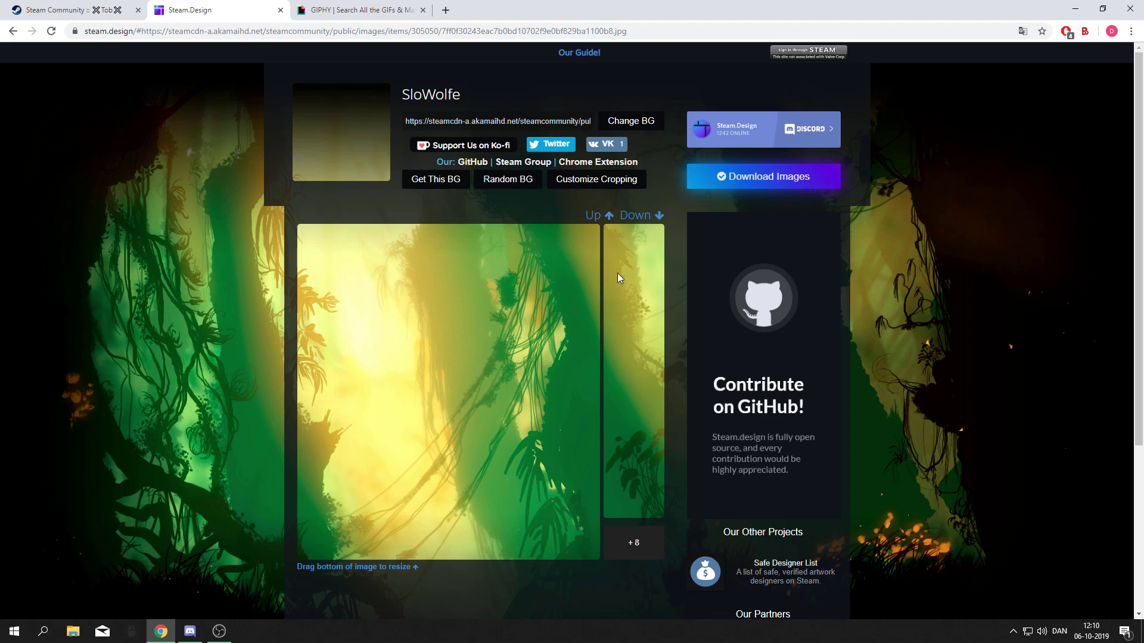
Enable Shorten Right Image in the cropping options and download the showcase images as a zip.
left_click(596, 179)
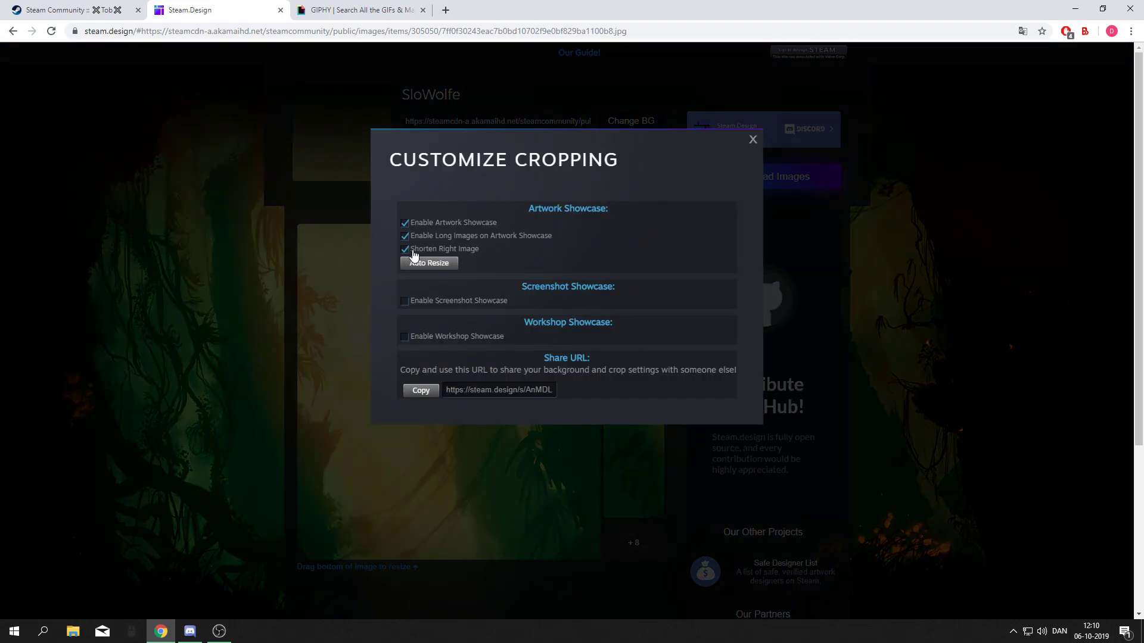
left_click(751, 141)
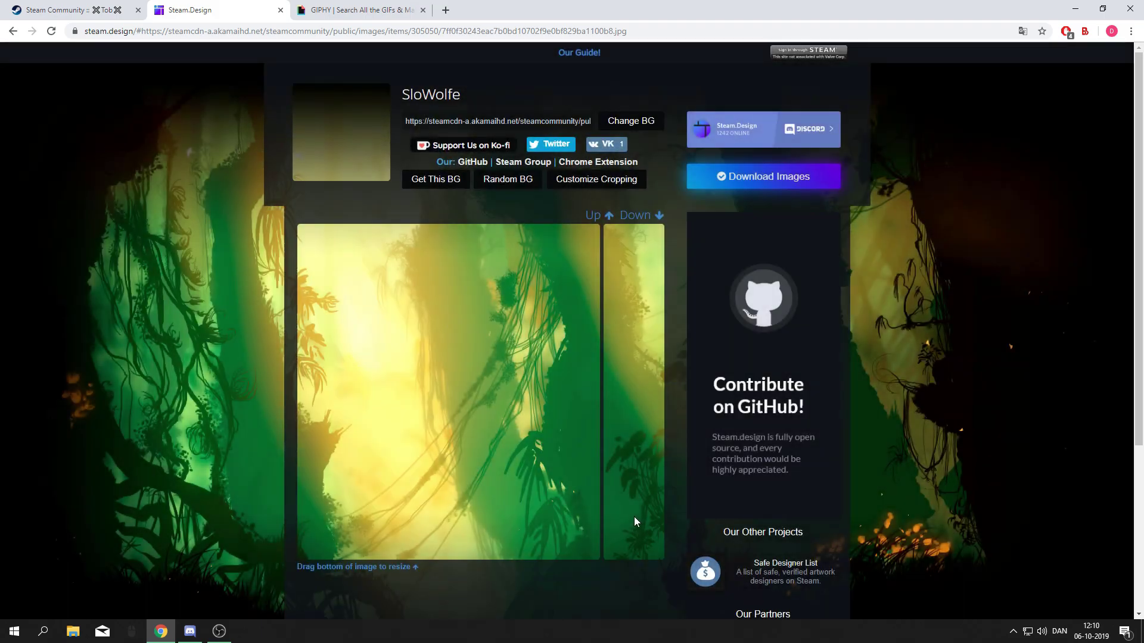
left_click(609, 181)
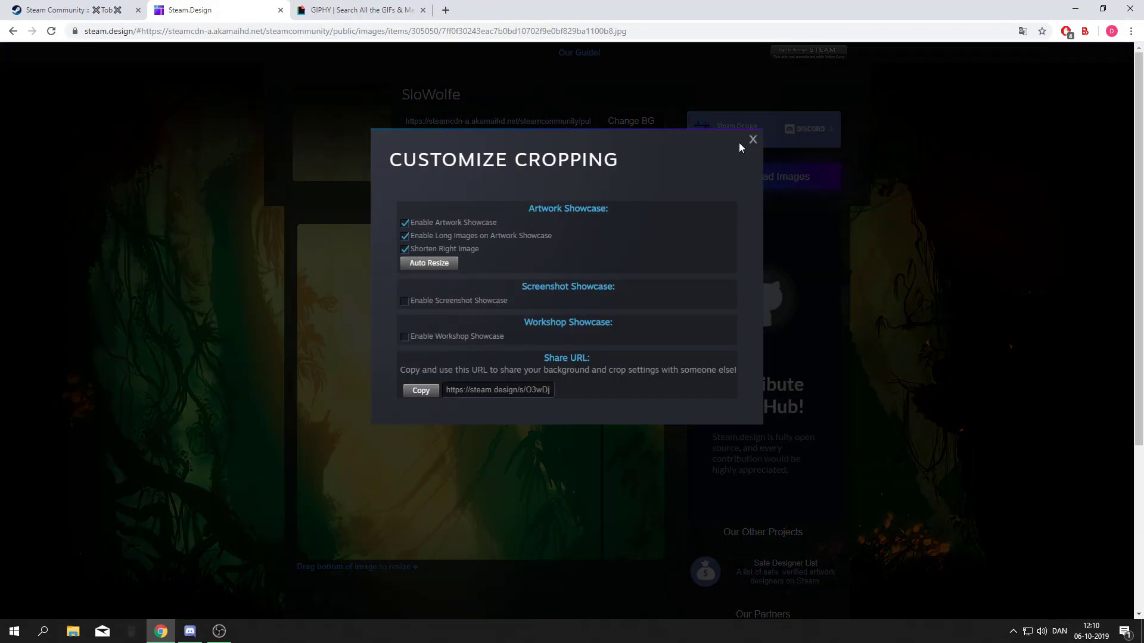
left_click(751, 140)
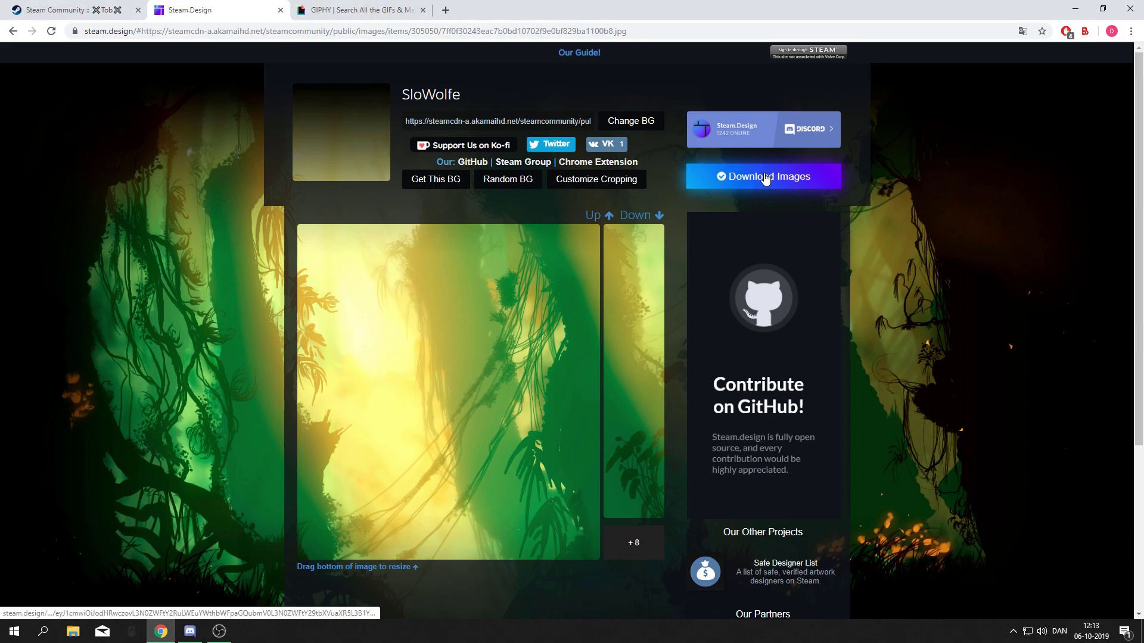
left_click(766, 178)
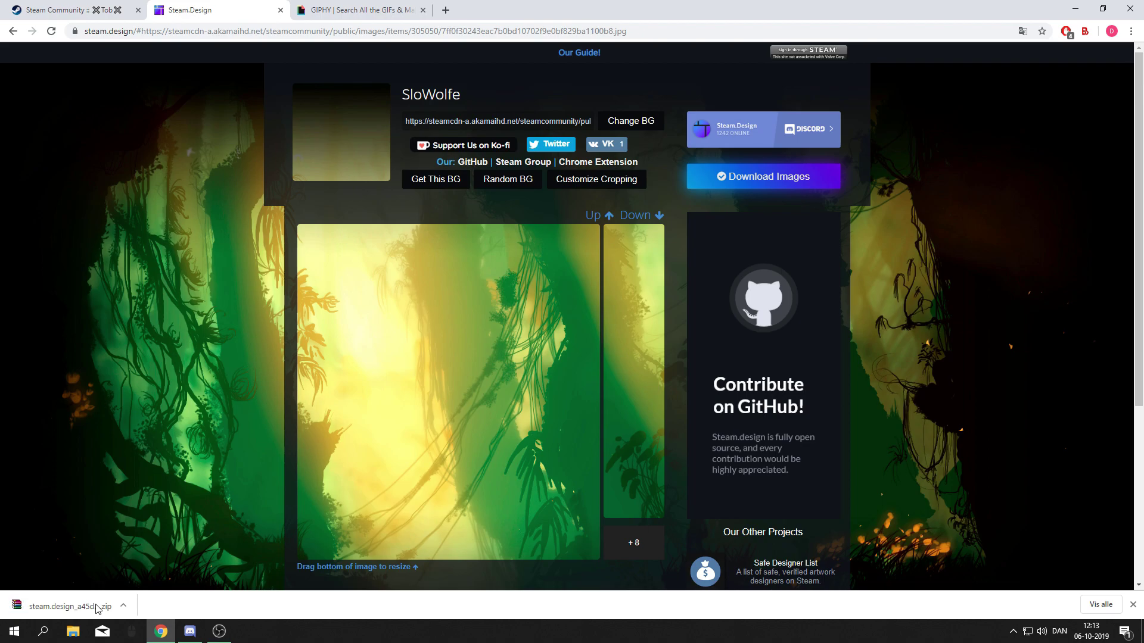
Drag Artwork_Middle and Artwork_Right_Top from the zip onto the desktop, then close WinRAR.
left_click(97, 607)
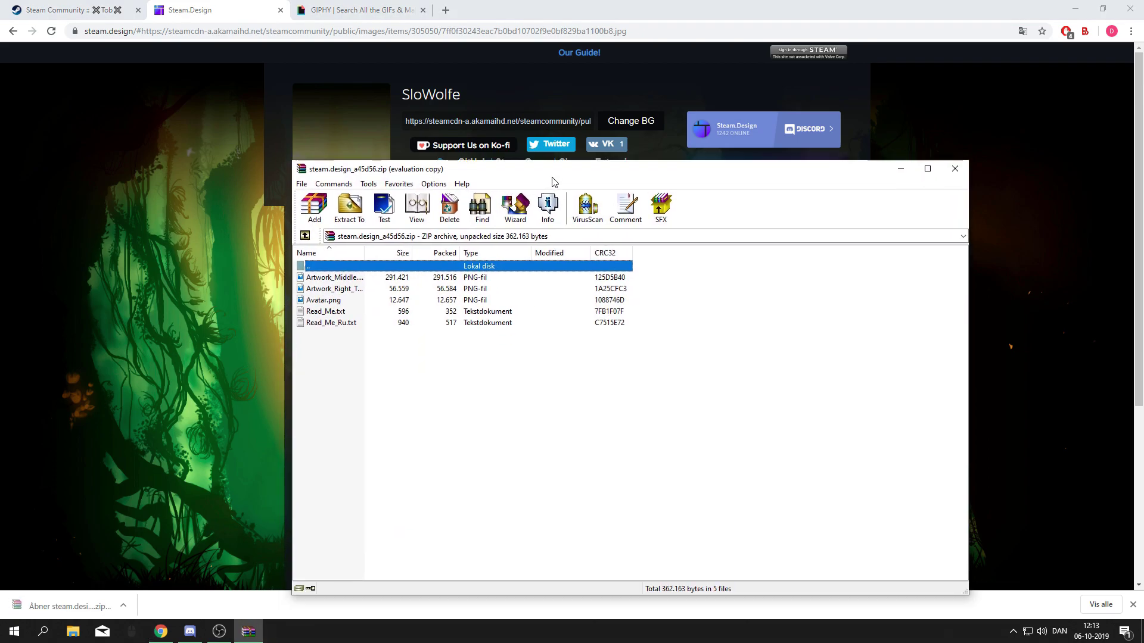
left_click(721, 337)
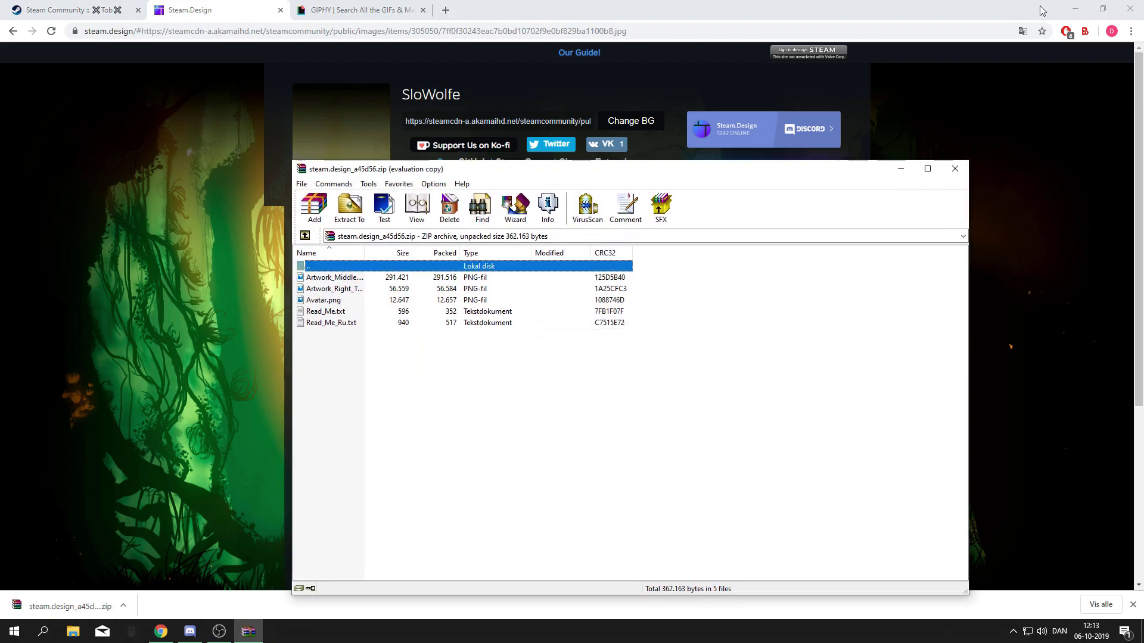
left_click(1075, 9)
left_click_drag(643, 291, 620, 120)
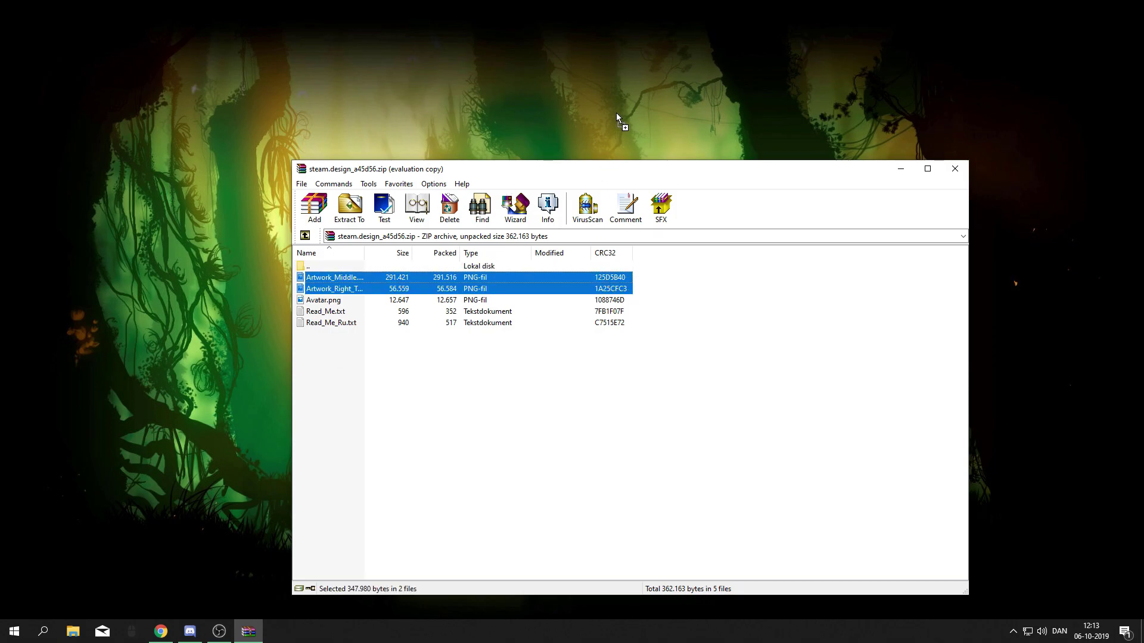
left_click(955, 168)
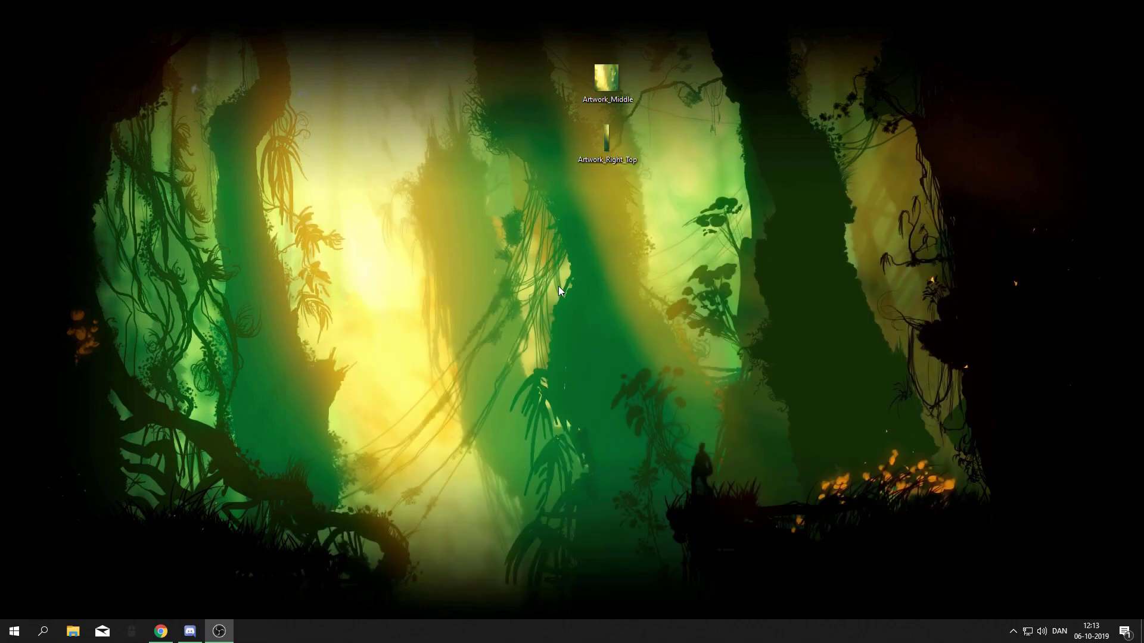
Open GIPHY's GIF maker and load Artwork_Middle from the Skrivebord (desktop) folder.
left_click(160, 631)
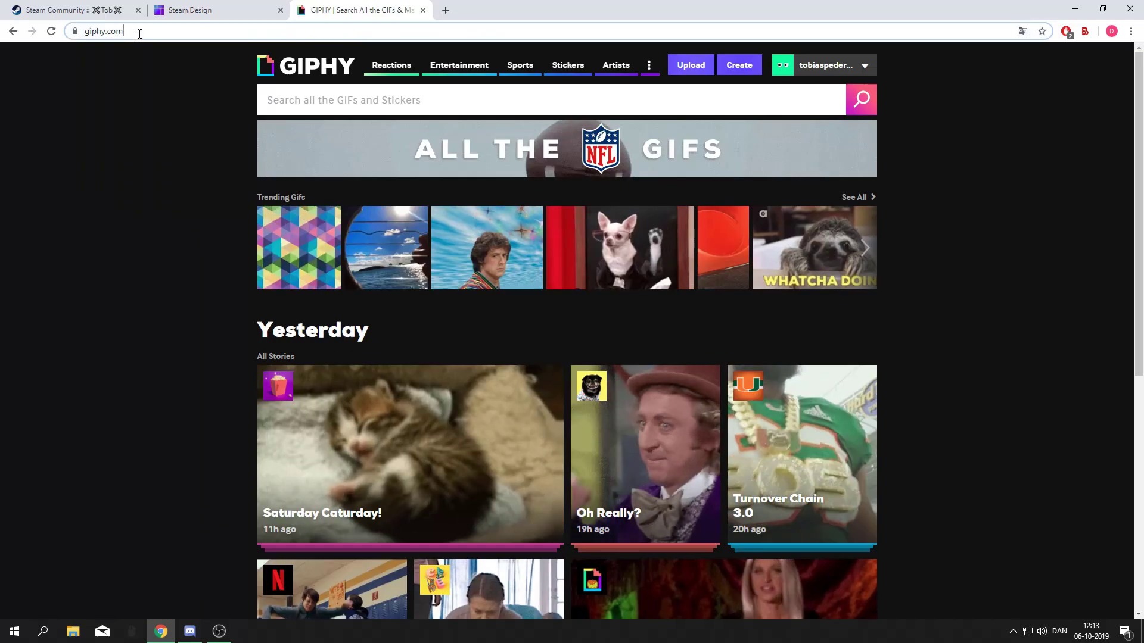
left_click(740, 65)
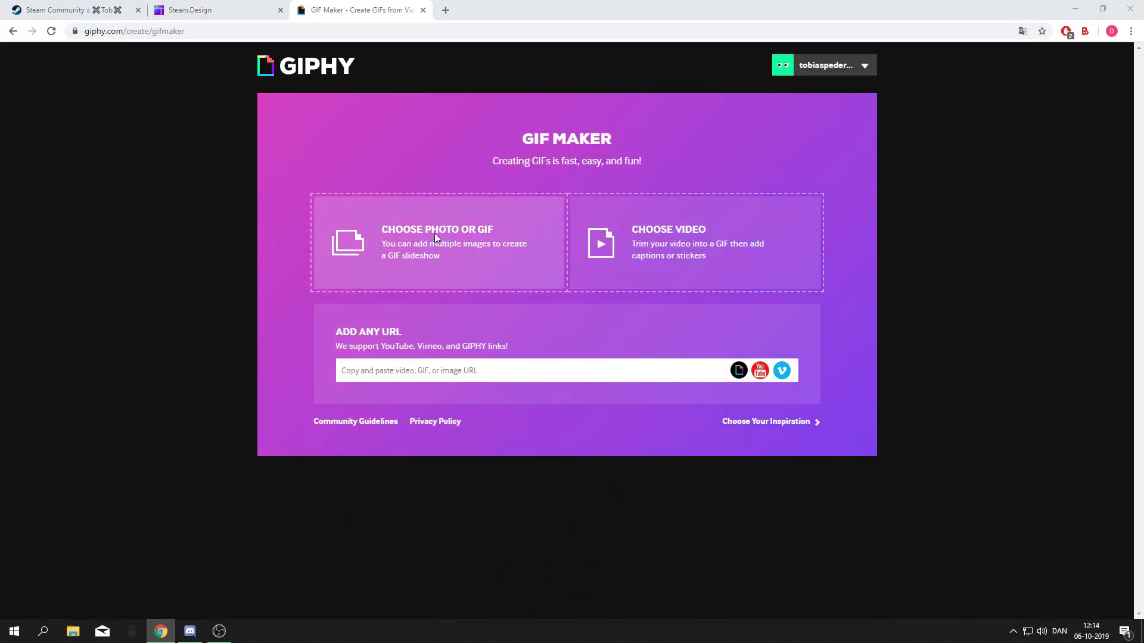
left_click(434, 236)
left_click(43, 87)
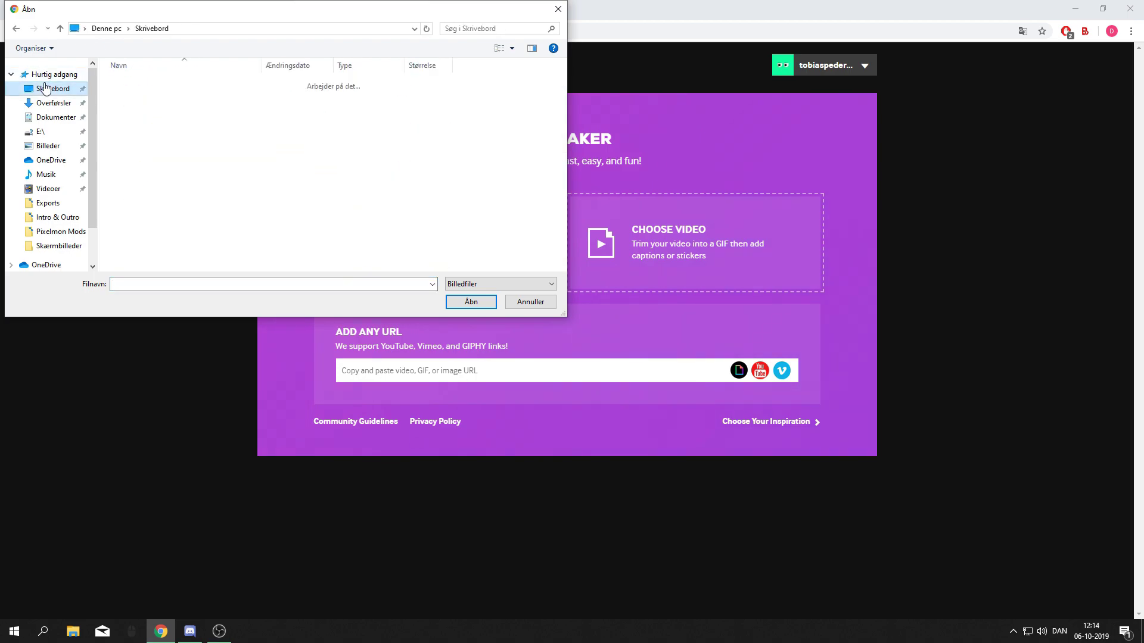
scroll(199, 159, "down", 2)
scroll(199, 158, "down", 1)
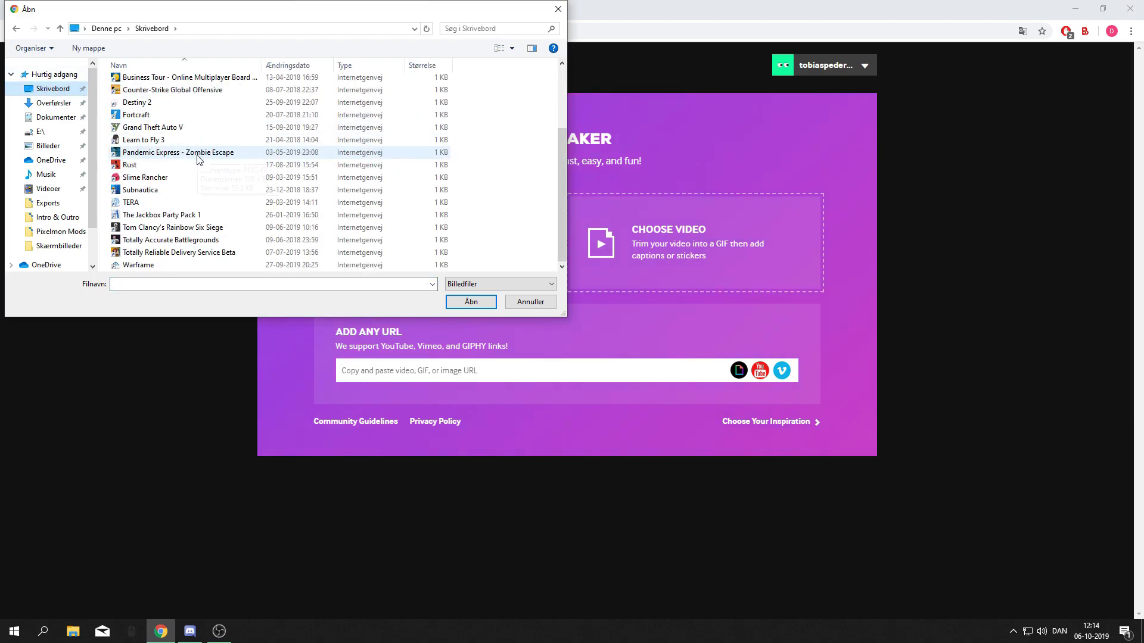
scroll(185, 199, "up", 2)
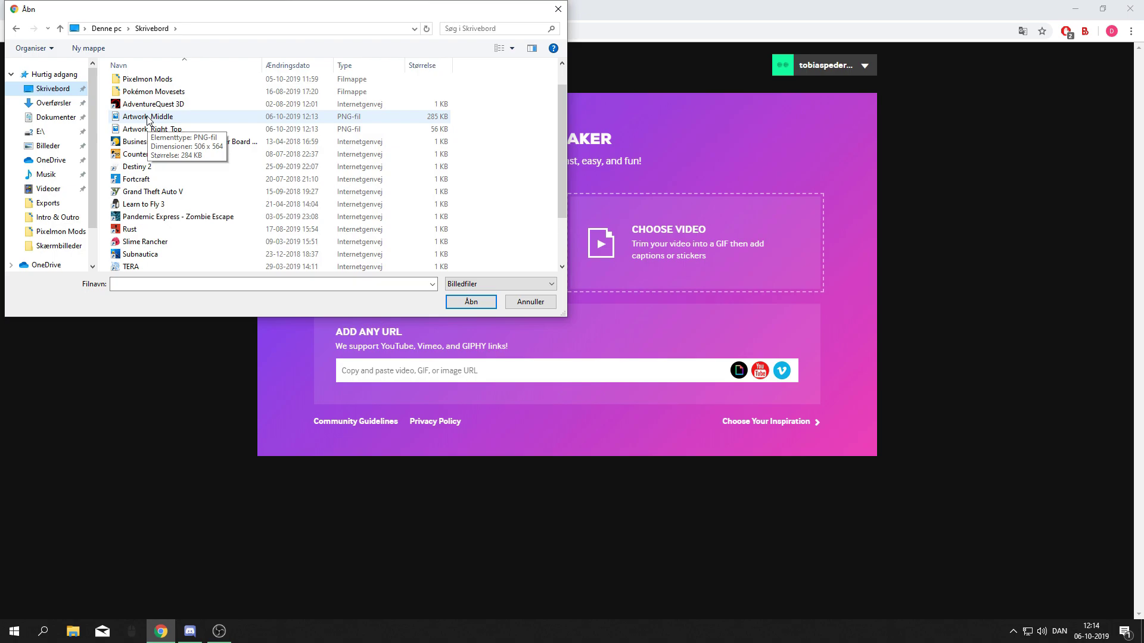
double_click(147, 116)
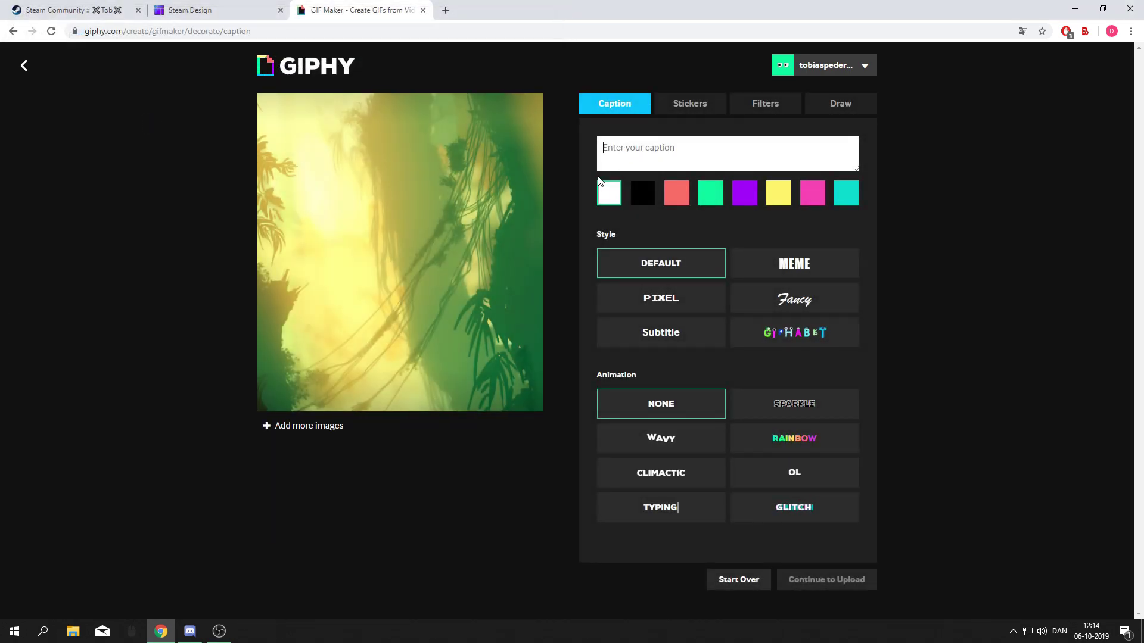
Add the caption 'Tob' in Fancy style with the GLITCH animation.
type("Tob")
mouse_move(370, 257)
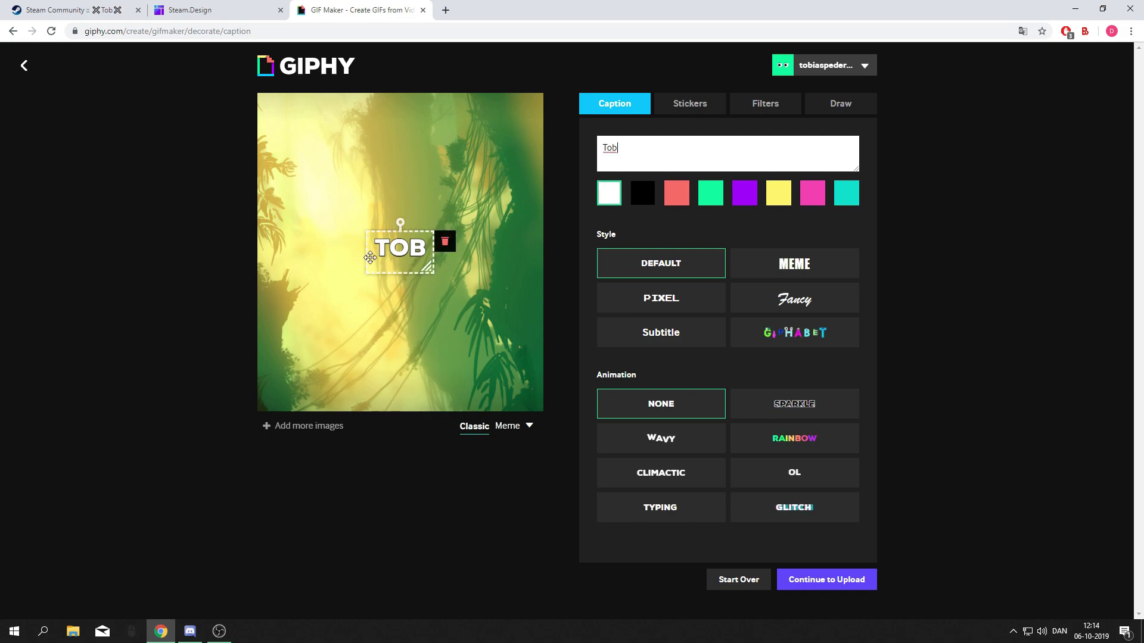
left_click(792, 303)
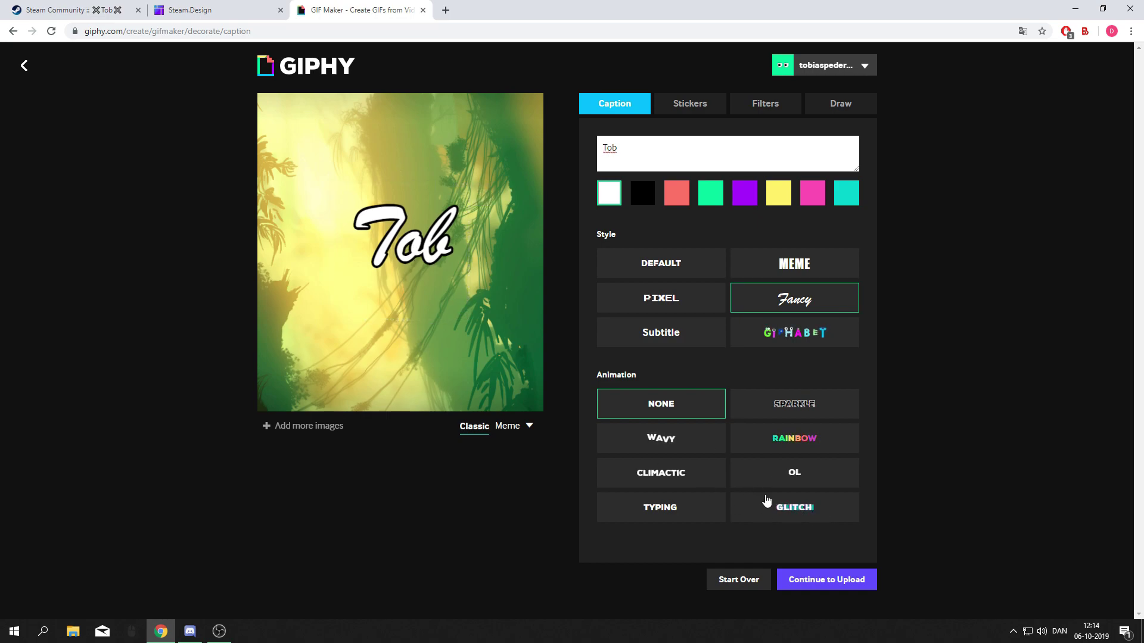
left_click(766, 501)
mouse_move(438, 277)
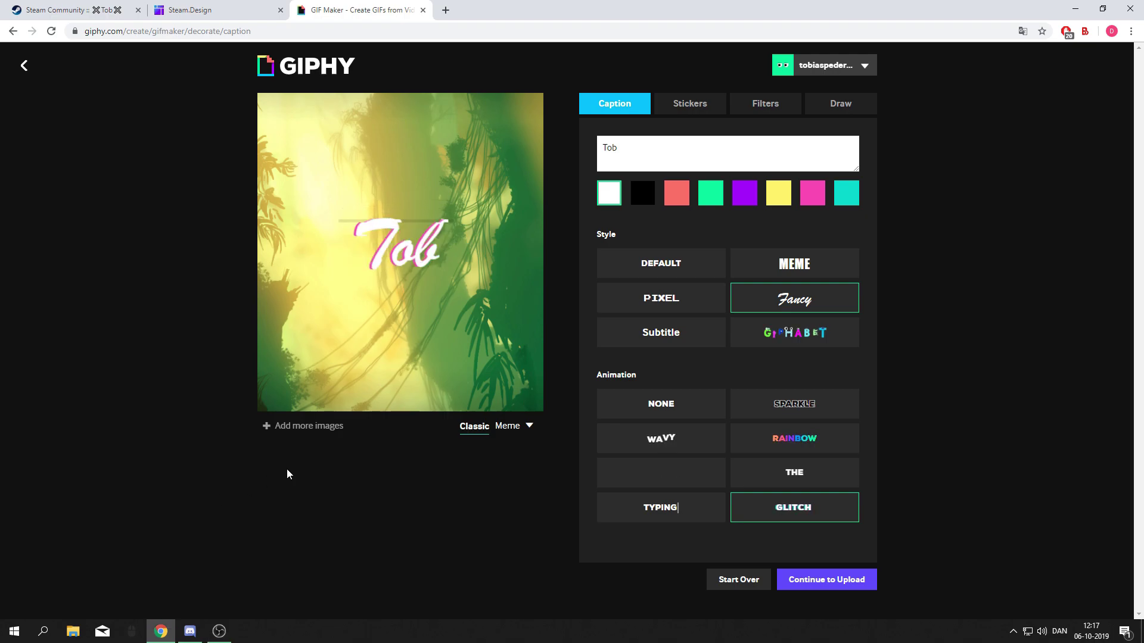
Place a white animated sticker on each side of the Tob caption.
left_click(689, 105)
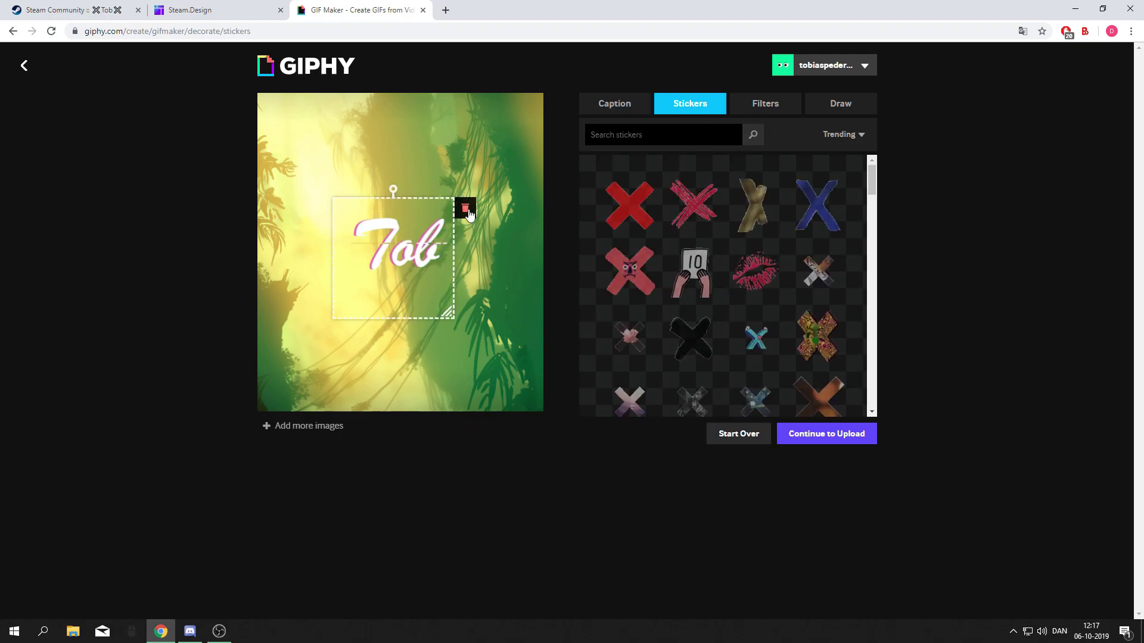
scroll(695, 234, "down", 2)
scroll(695, 237, "down", 15)
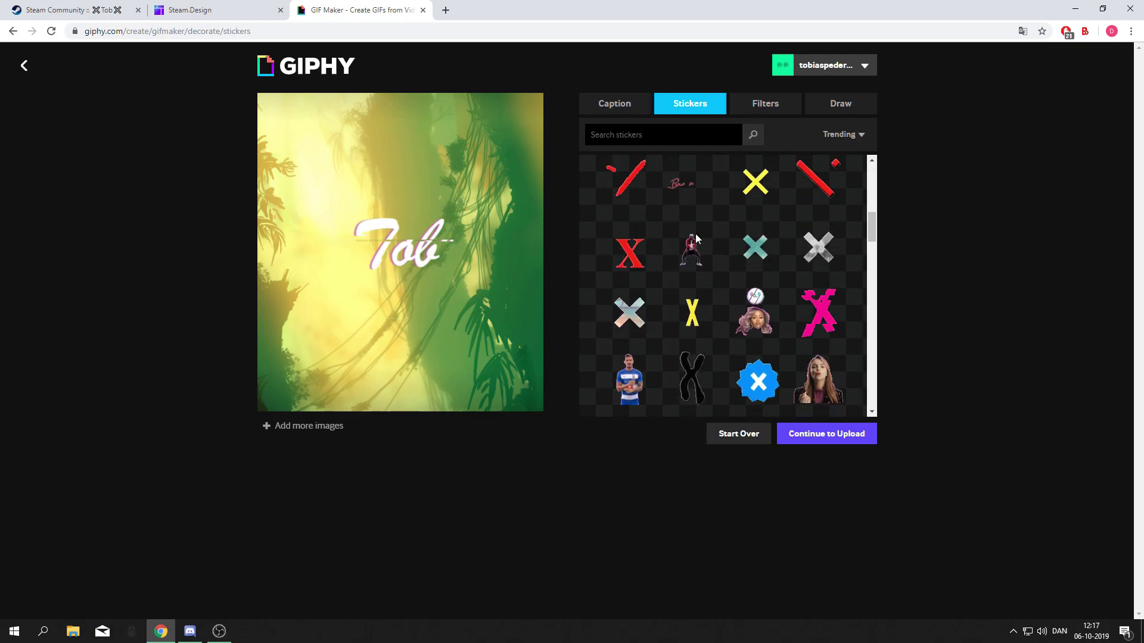
scroll(697, 238, "down", 10)
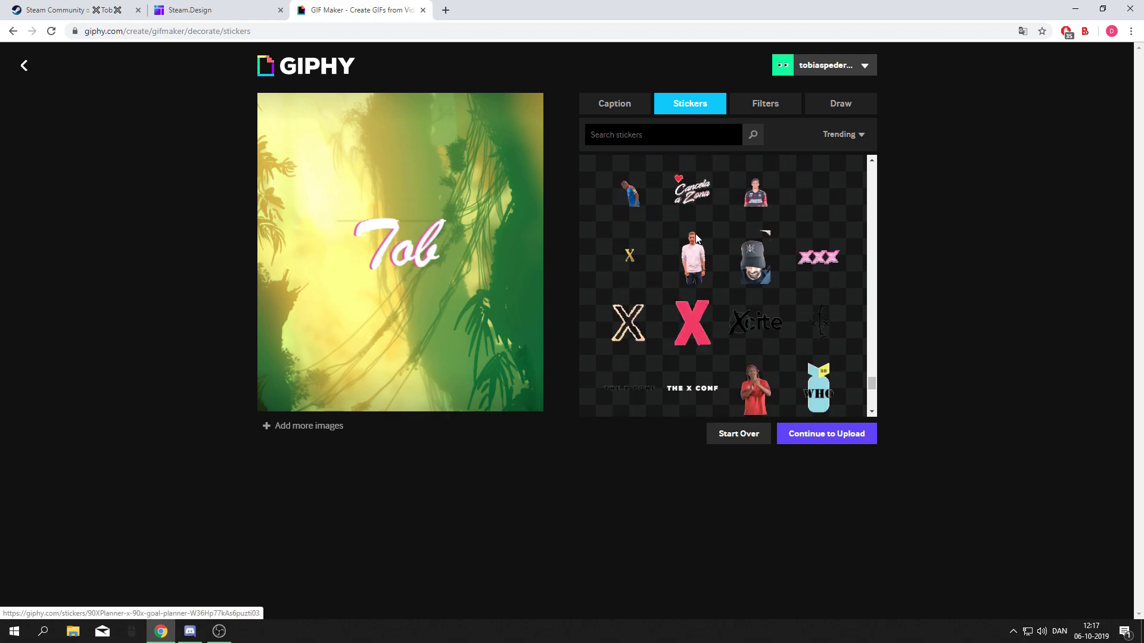
scroll(695, 235, "down", 5)
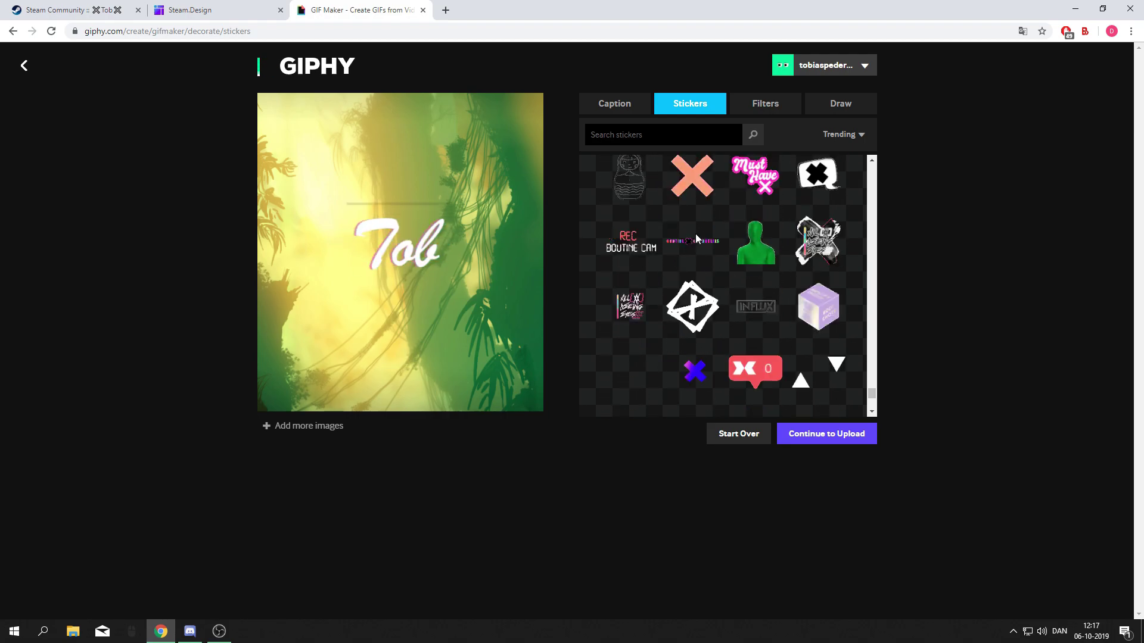
left_click_drag(615, 348, 464, 253)
left_click_drag(628, 337, 370, 307)
Enlarge the right sticker and move it beside Tob, then upload the GIF to GIPHY.
left_click(492, 276)
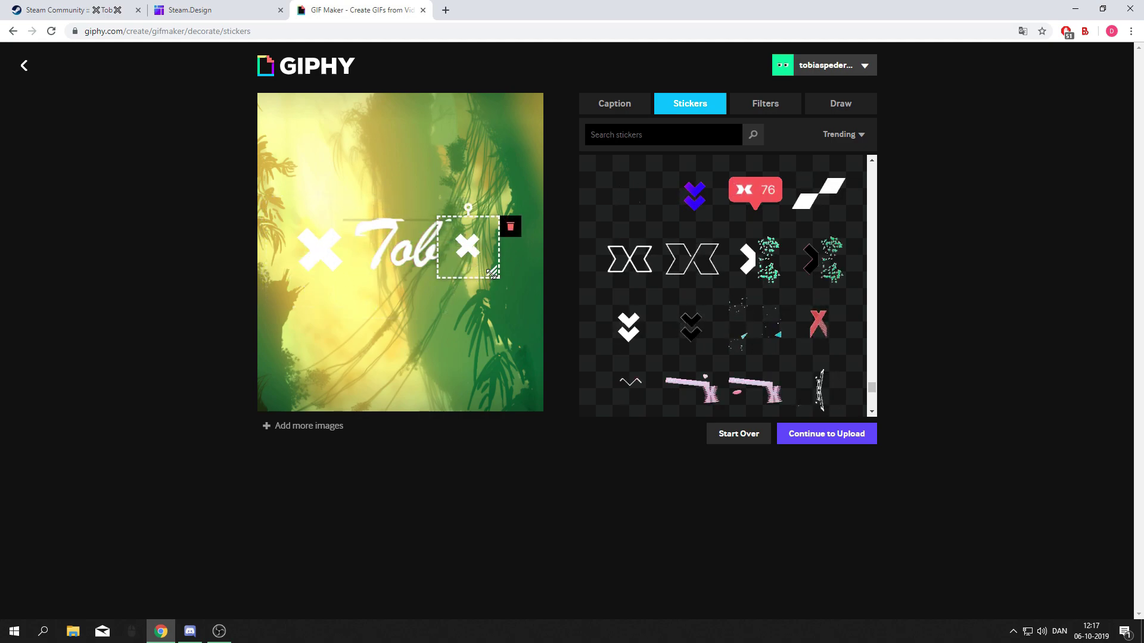
left_click_drag(492, 276, 523, 301)
left_click_drag(456, 265, 495, 274)
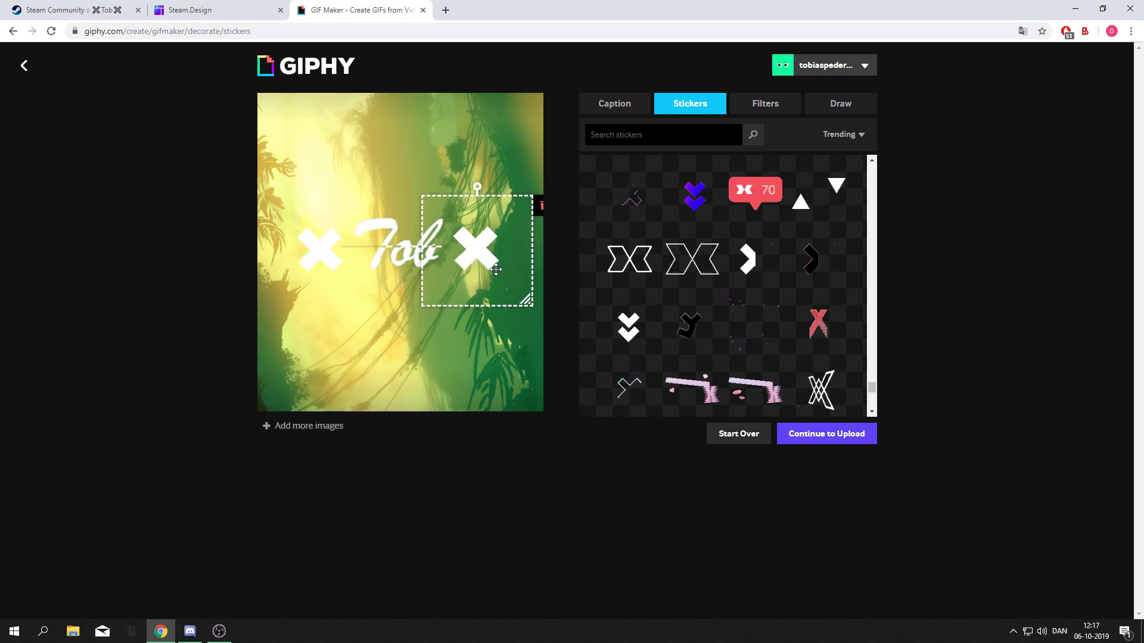
left_click(328, 265)
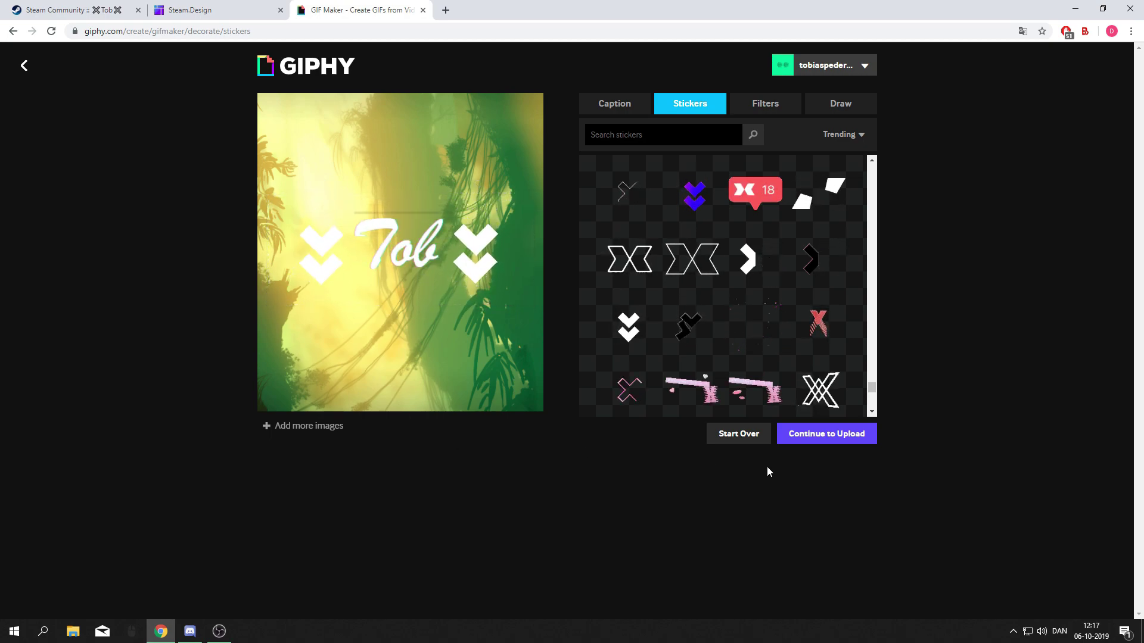
left_click(834, 440)
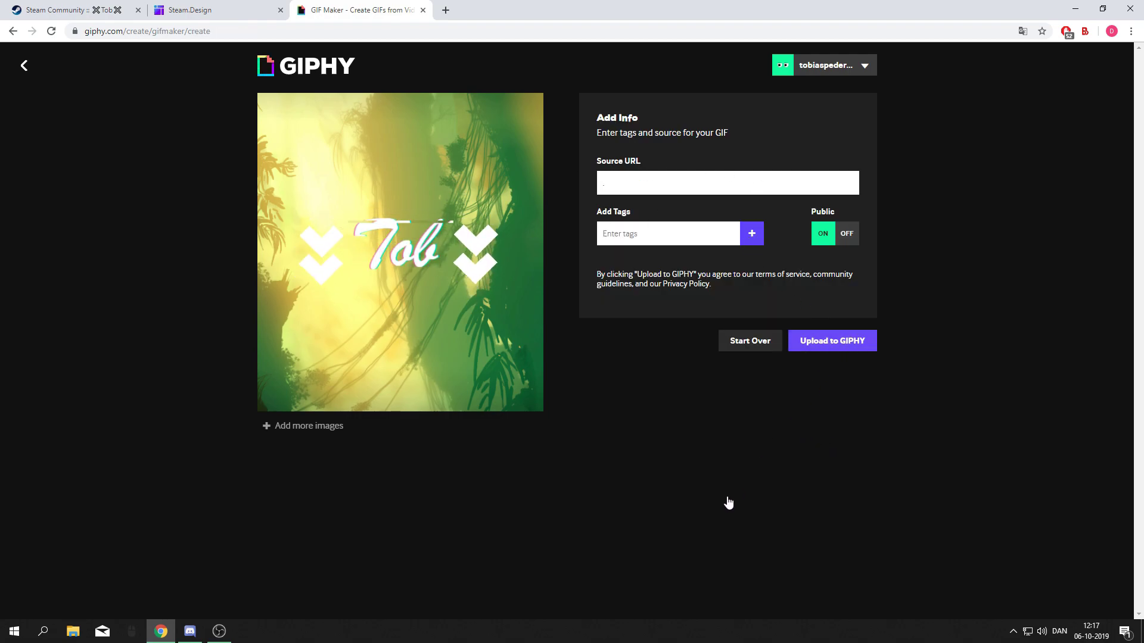
key("Return")
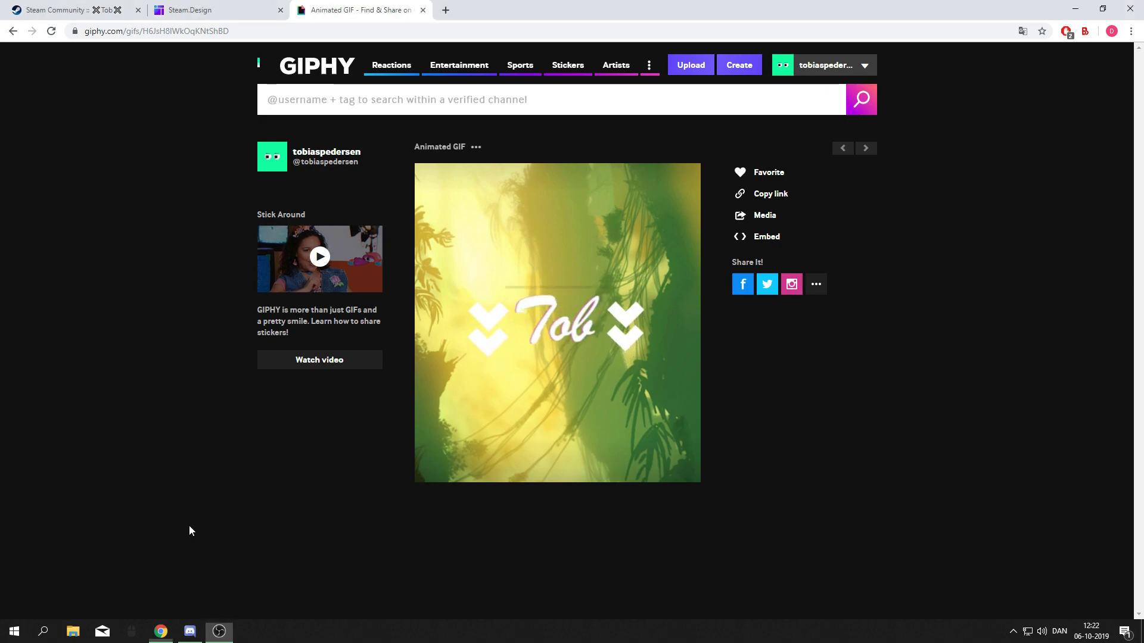
Copy the GIF's direct link, open it in a new tab, and save it as 'steam art'.
left_click(189, 530)
left_click(770, 196)
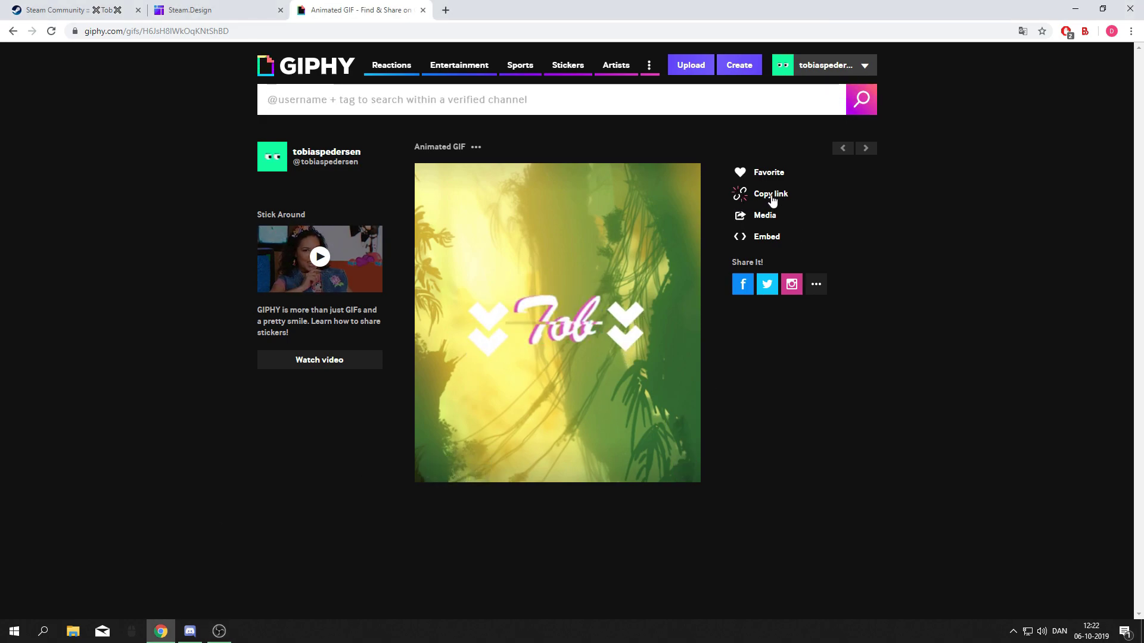
left_click(589, 244)
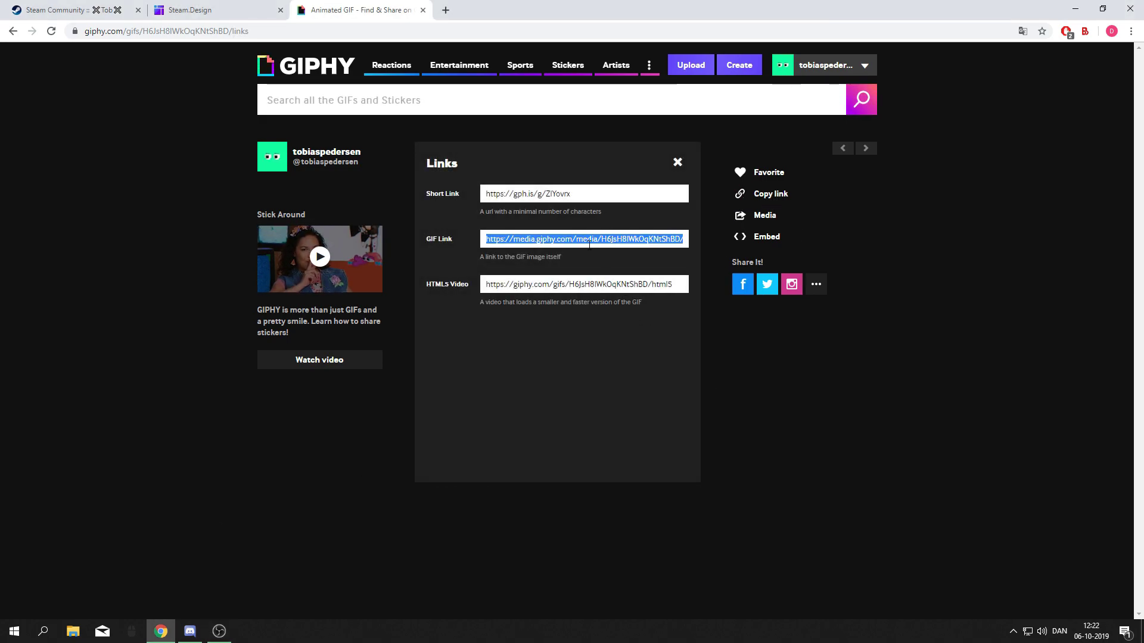
key("ctrl+c")
left_click(446, 9)
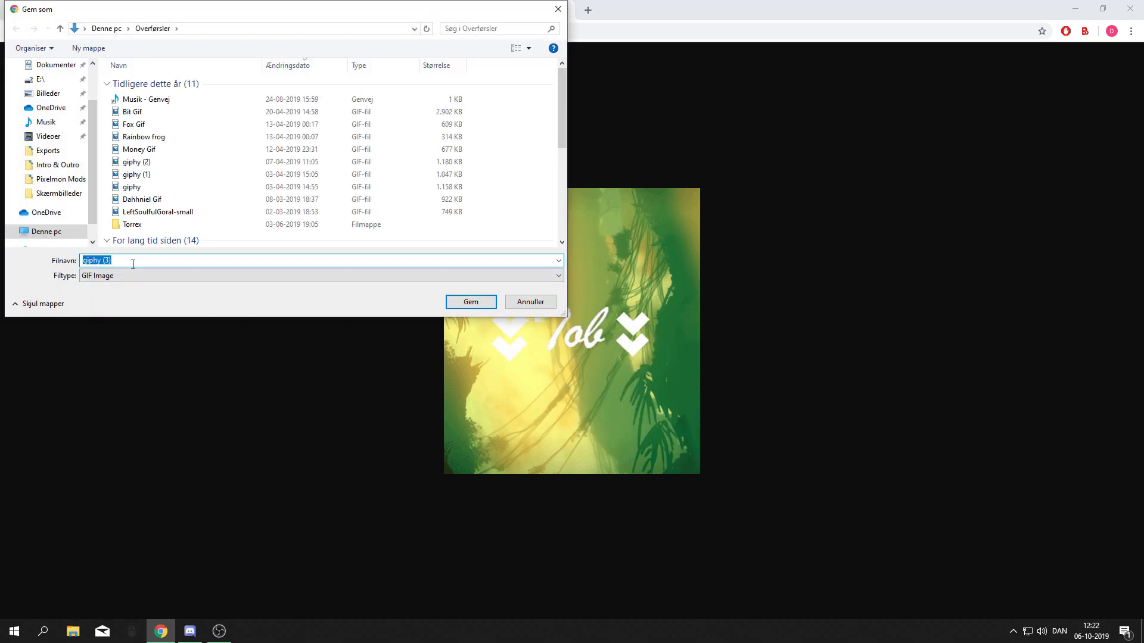
type("steam ar")
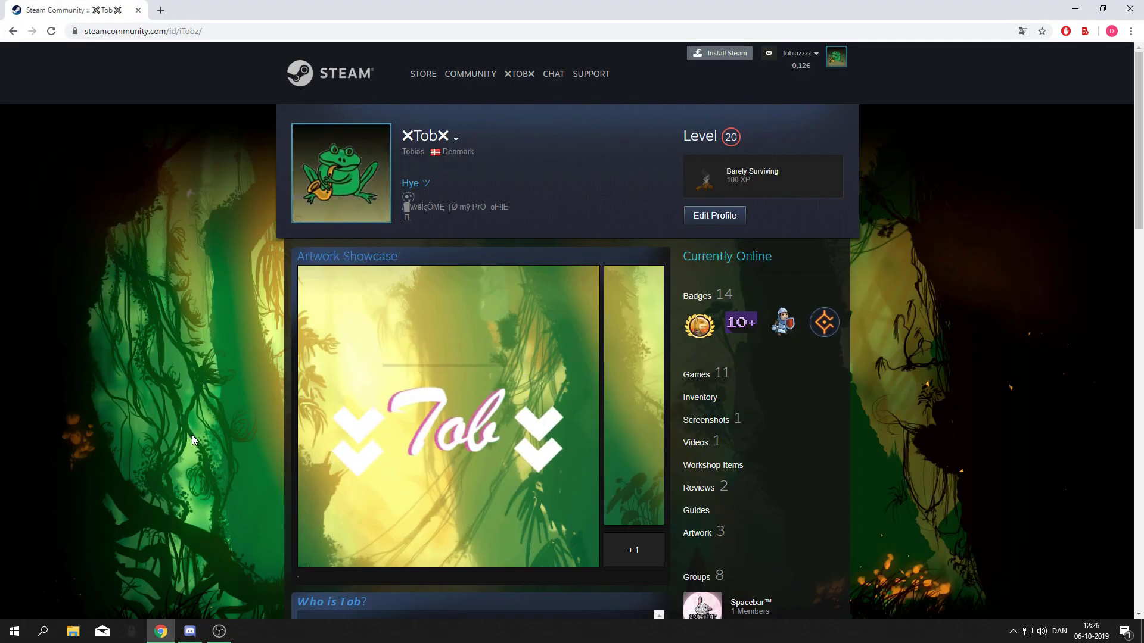
From Edit Profile, go to the Artwork Showcase collection and start a Not Game Specific artwork upload.
left_click(714, 216)
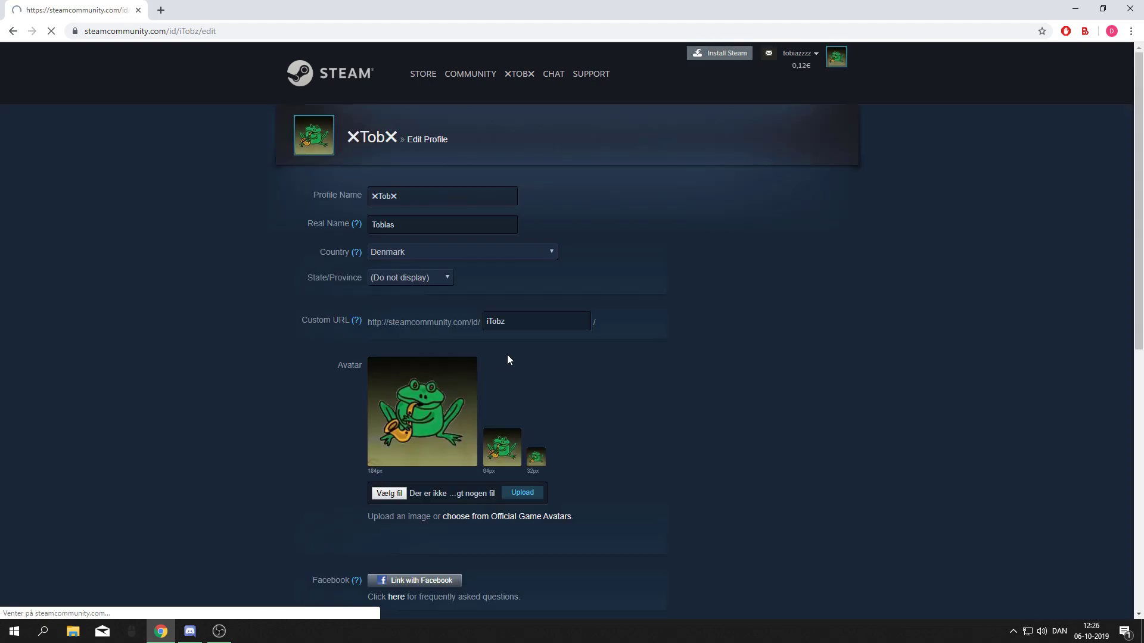
scroll(418, 384, "down", 8)
scroll(418, 388, "down", 6)
left_click_drag(371, 249, 361, 238)
left_click(352, 256)
scroll(353, 271, "down", 3)
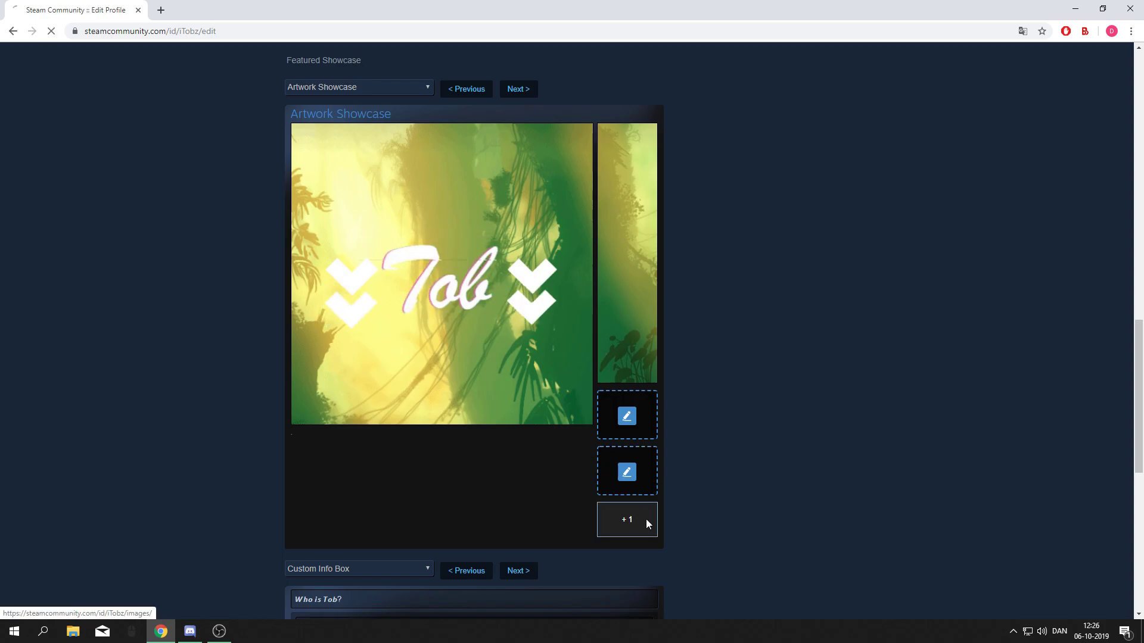
left_click(646, 519)
left_click(729, 197)
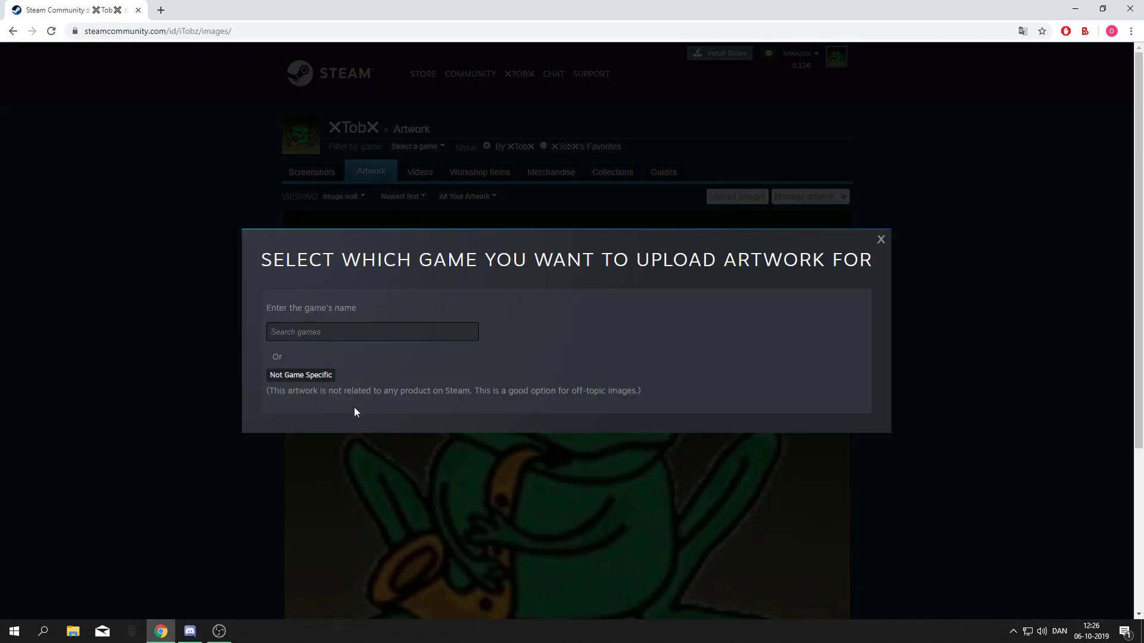
left_click(303, 376)
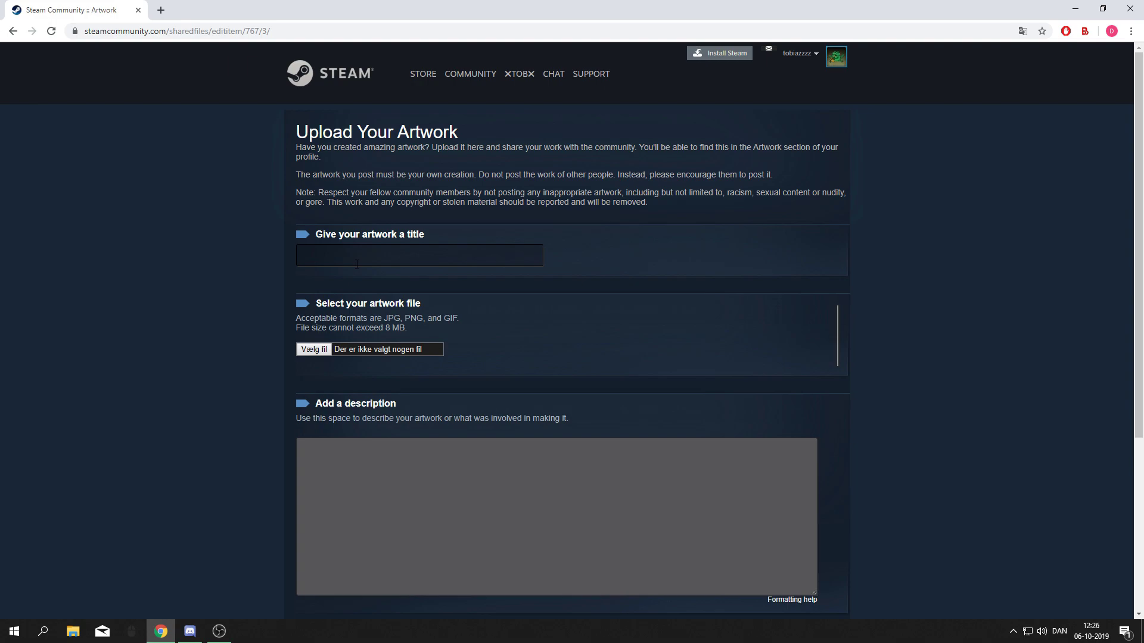
Fill in the artwork title and attach steam art.gif from the Desktop as the artwork file.
left_click(357, 261)
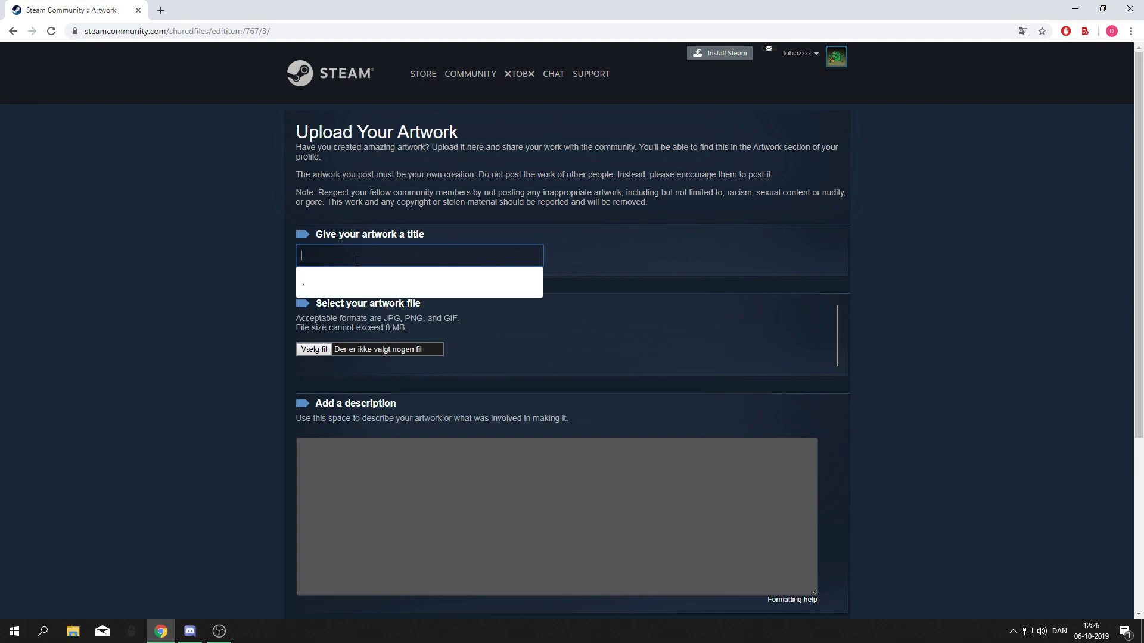
left_click(320, 292)
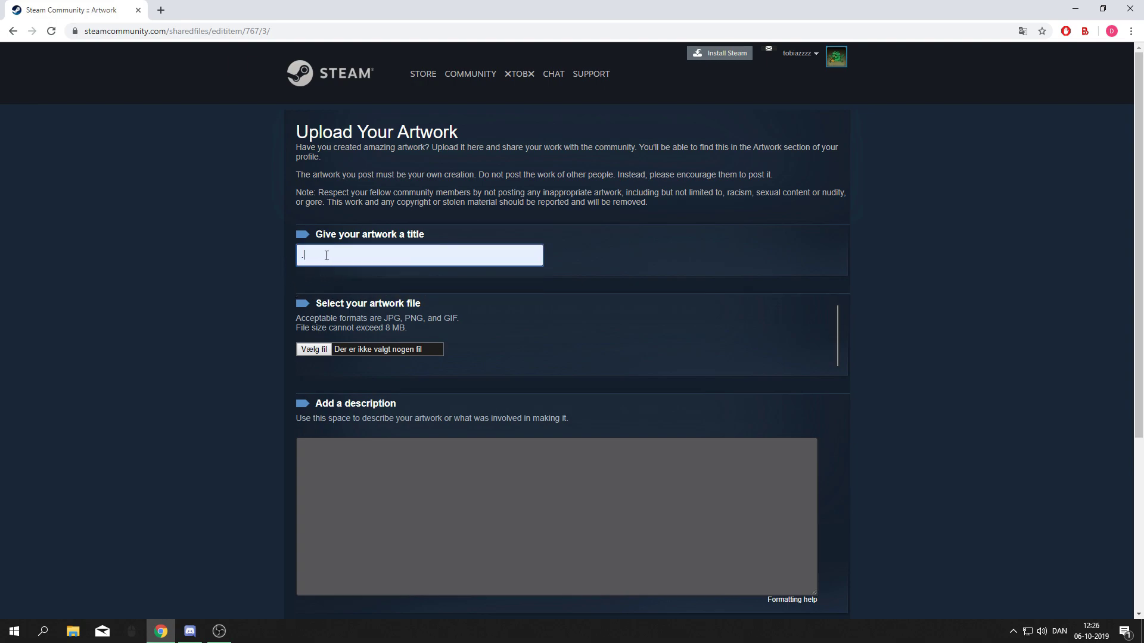
scroll(312, 376, "down", 1)
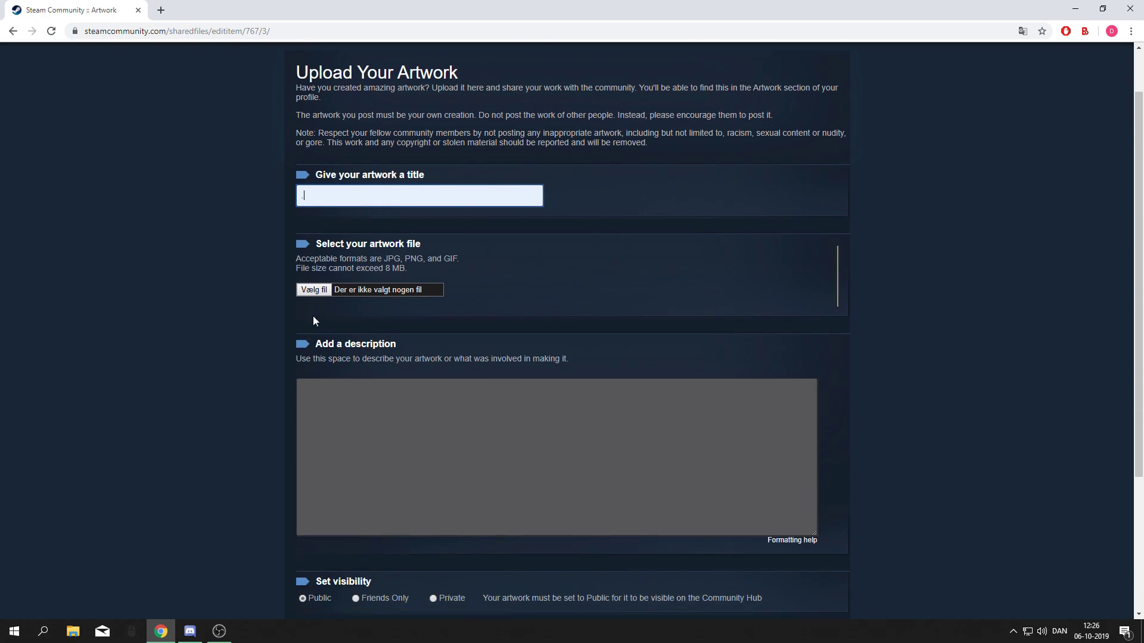
left_click(326, 290)
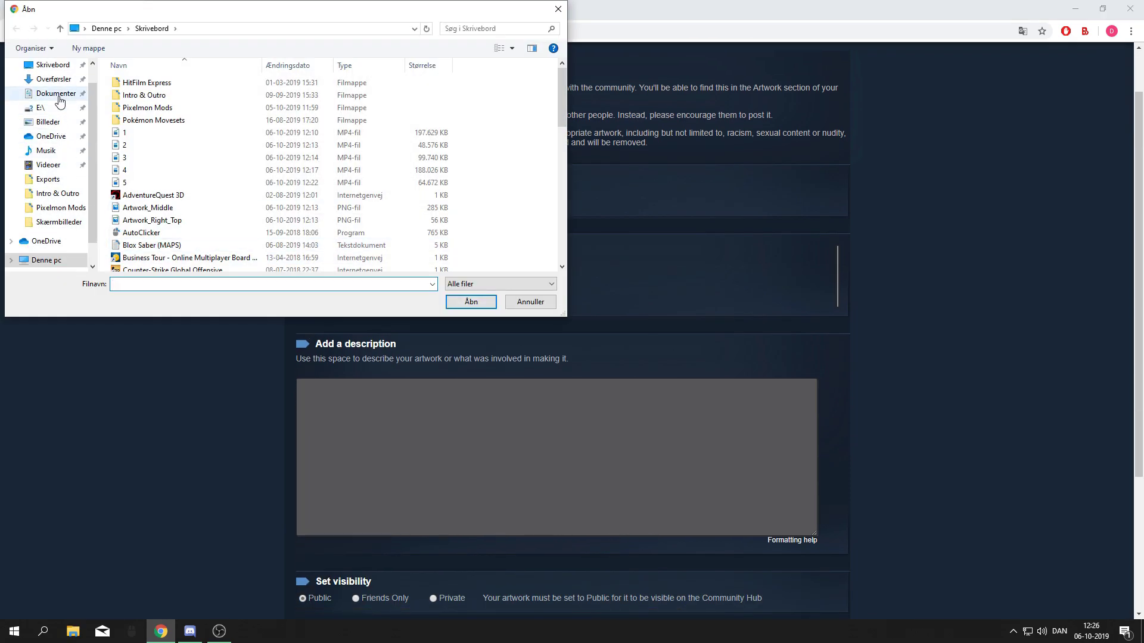
scroll(179, 179, "down", 15)
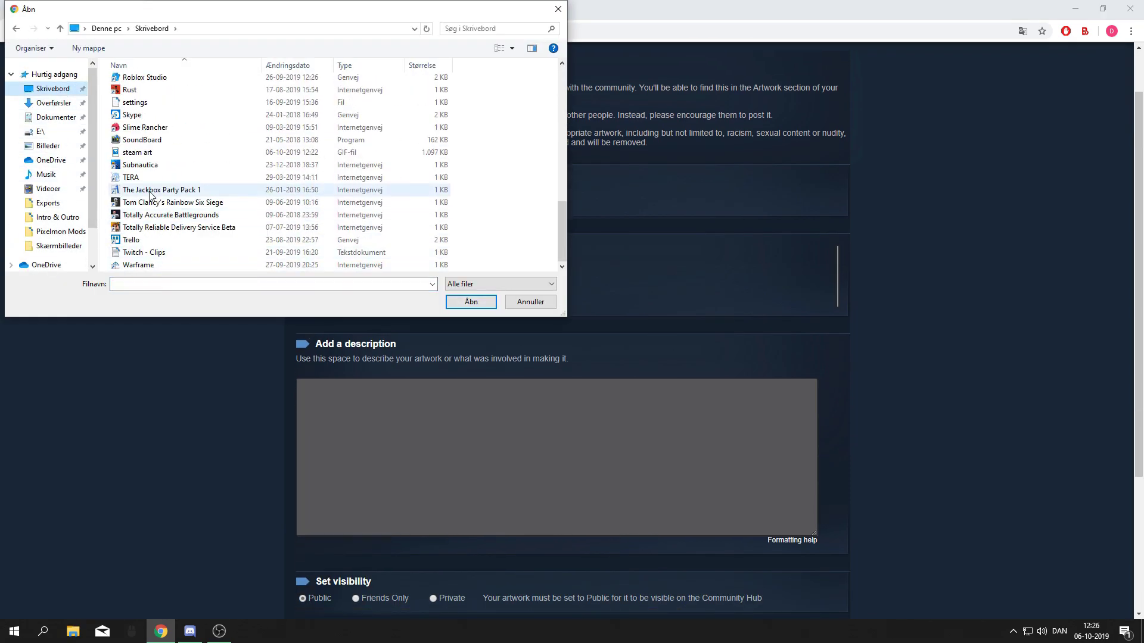
left_click(150, 153)
double_click(151, 154)
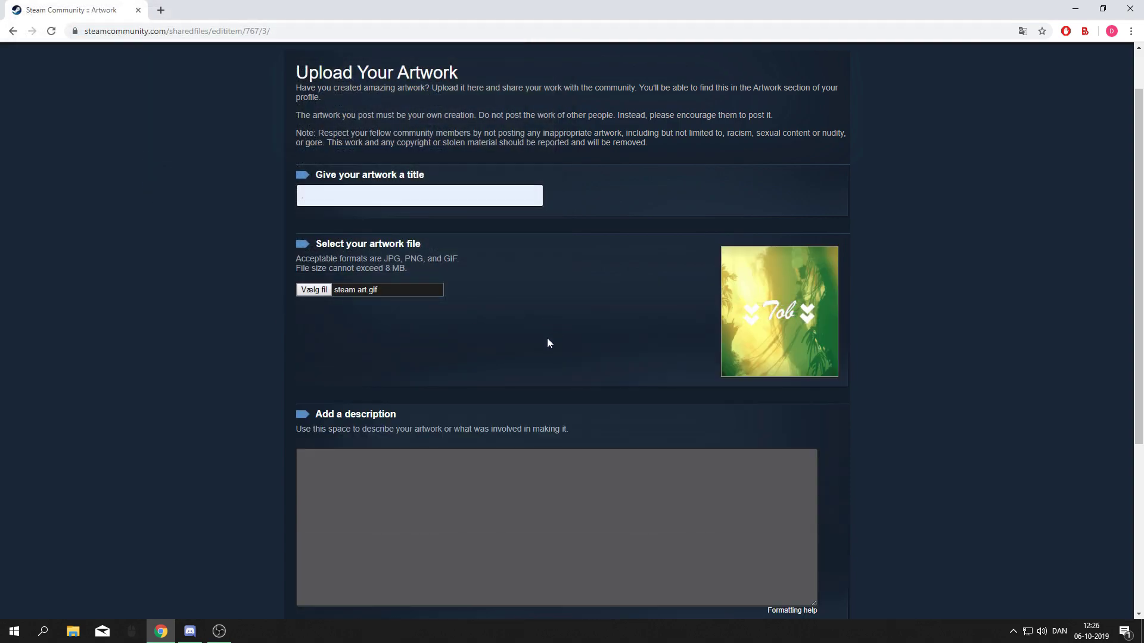
Override the GIF's recorded size to 1000 wide by 1 high via the console, then save the upload.
right_click(673, 309)
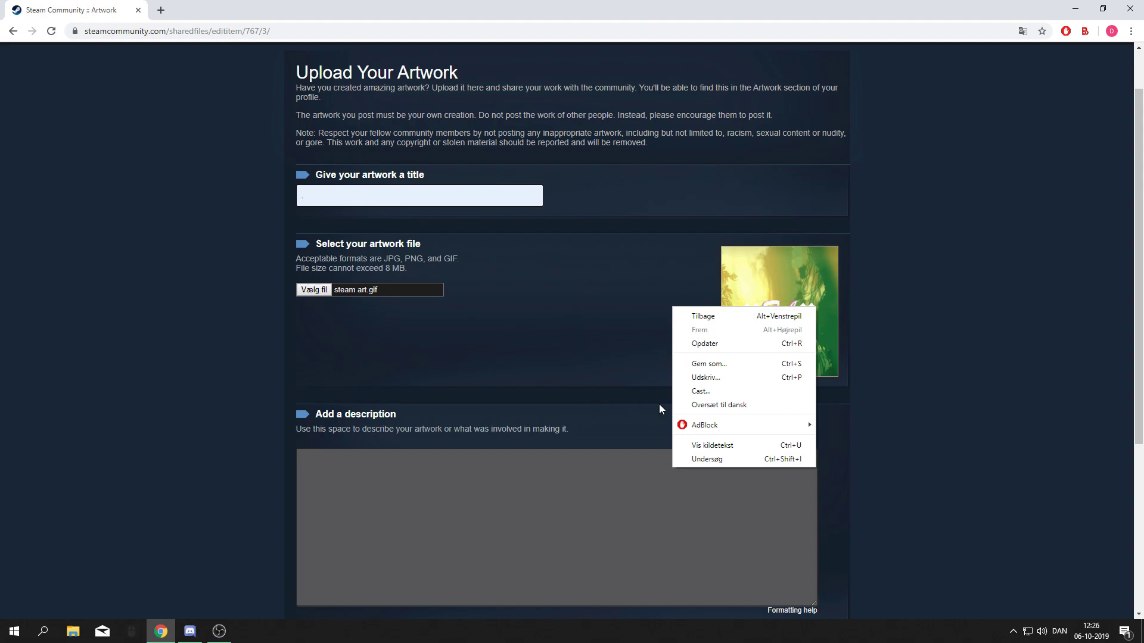
left_click(706, 460)
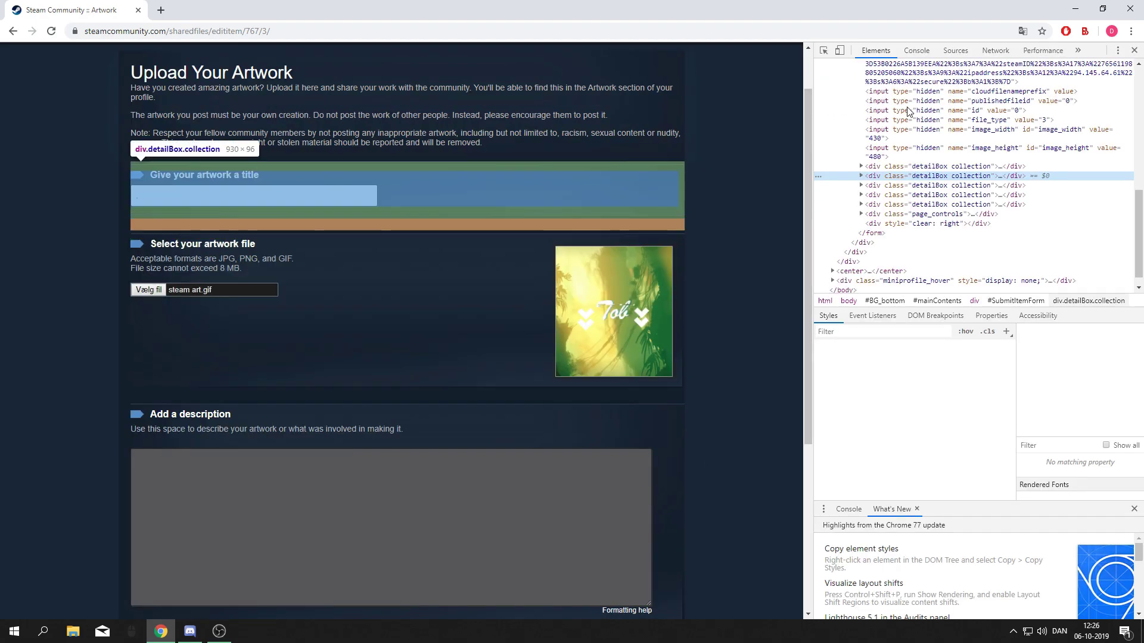
left_click(917, 51)
key("ctrl+v")
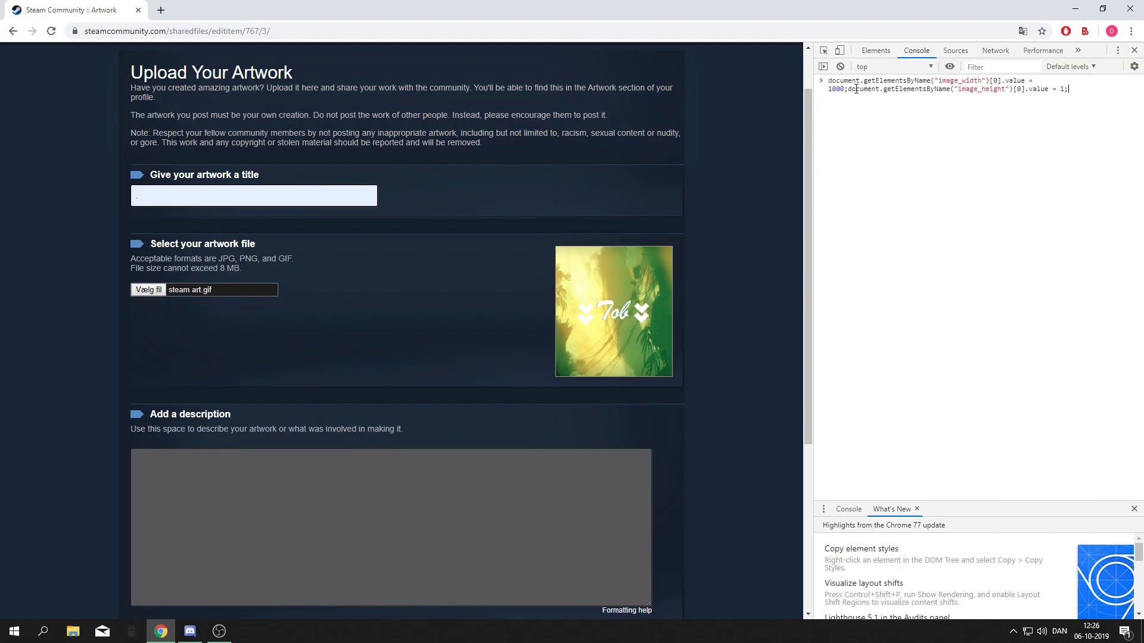
key("ctrl+a")
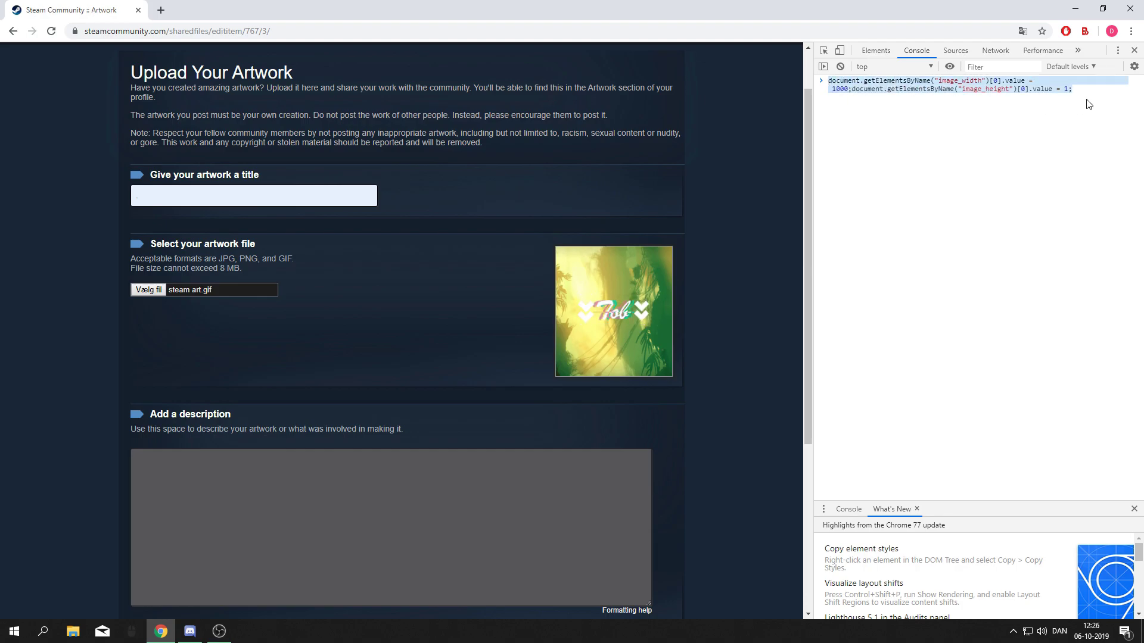
left_click(1056, 158)
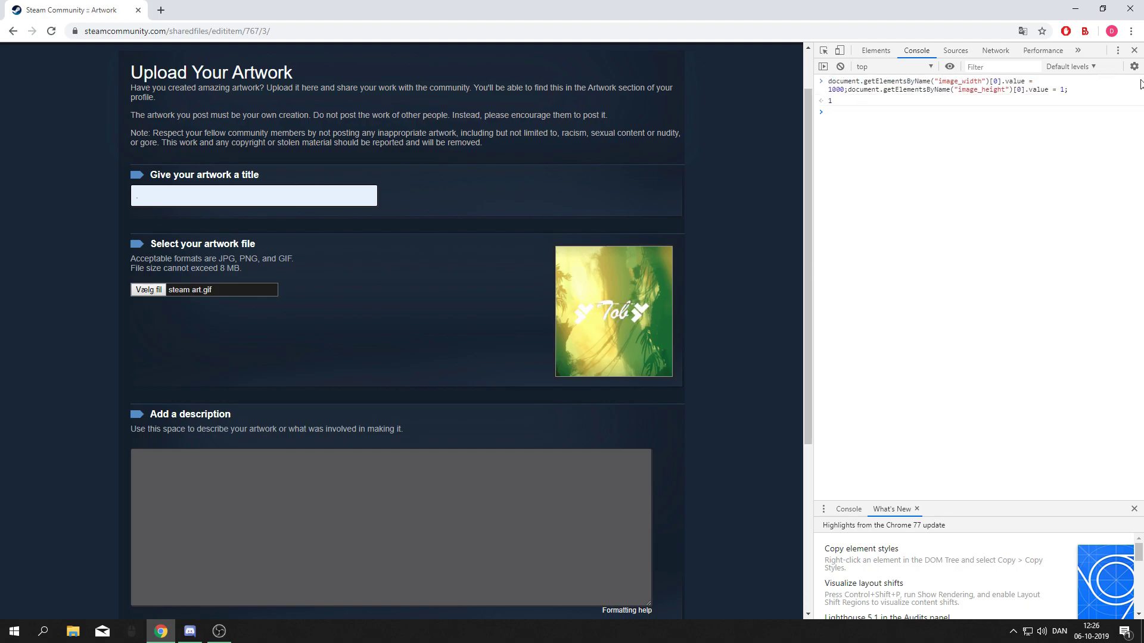
left_click(1134, 51)
scroll(707, 306, "down", 4)
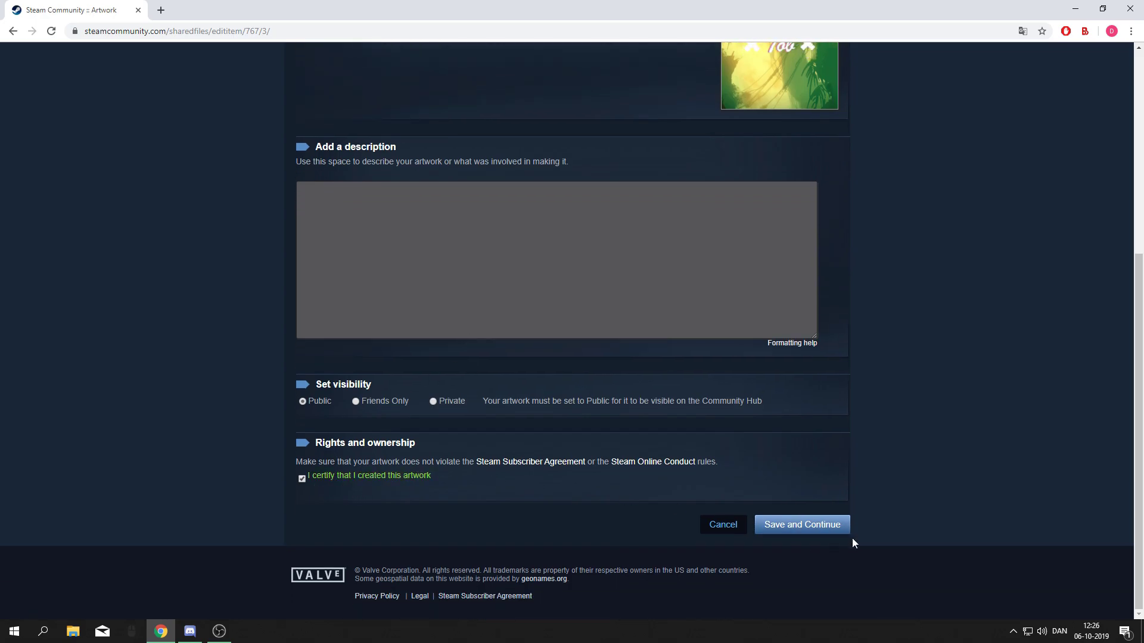
left_click(815, 530)
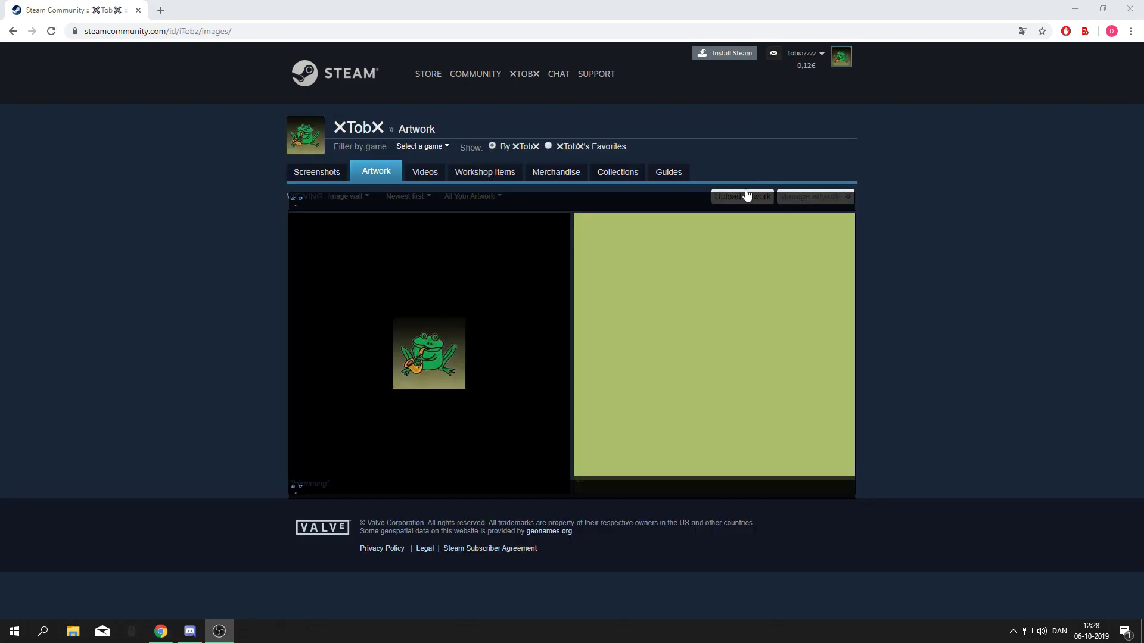
Start a new Not Game Specific artwork titled with a single dot '.'.
left_click(746, 195)
left_click(282, 373)
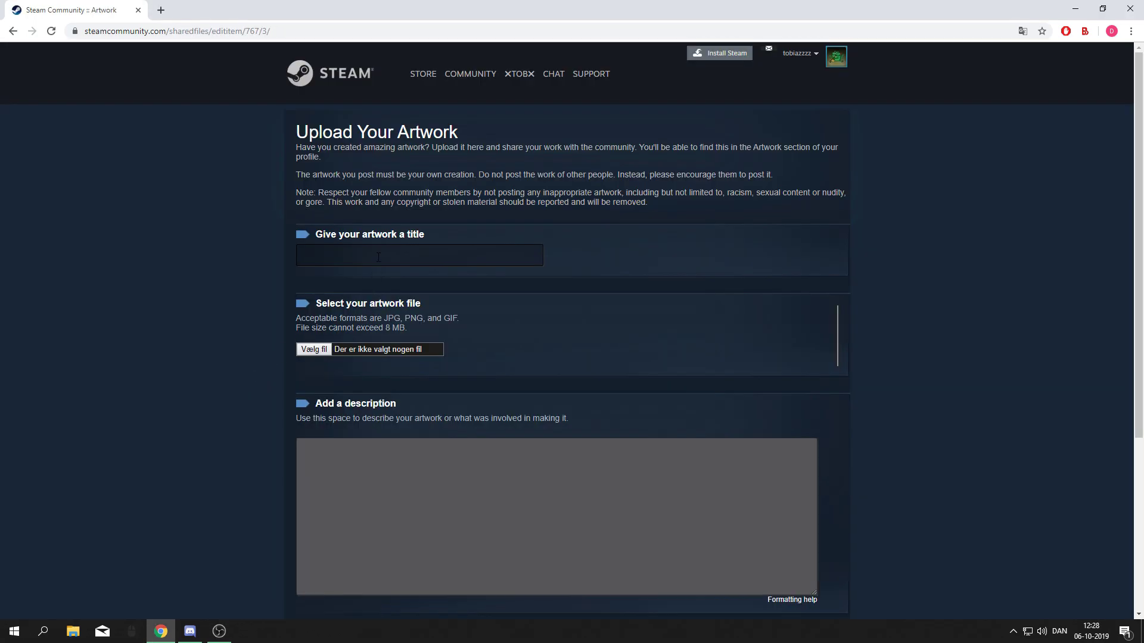
left_click(378, 257)
key("Down")
key("Return")
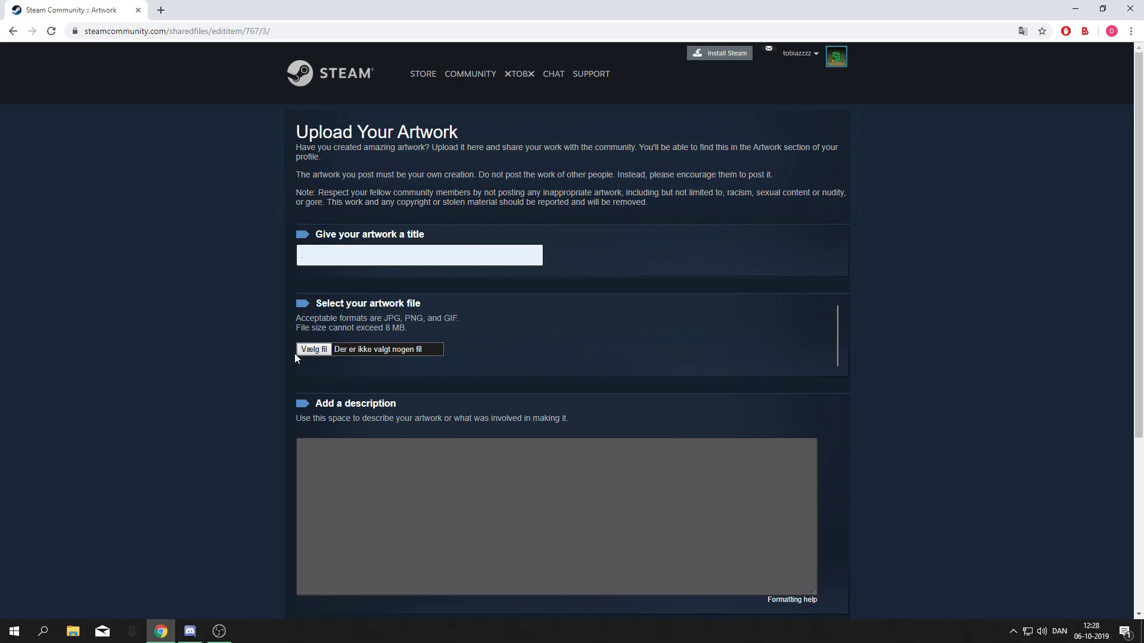
Attach Artwork_Right_Top.png as the artwork file and submit it.
left_click(298, 350)
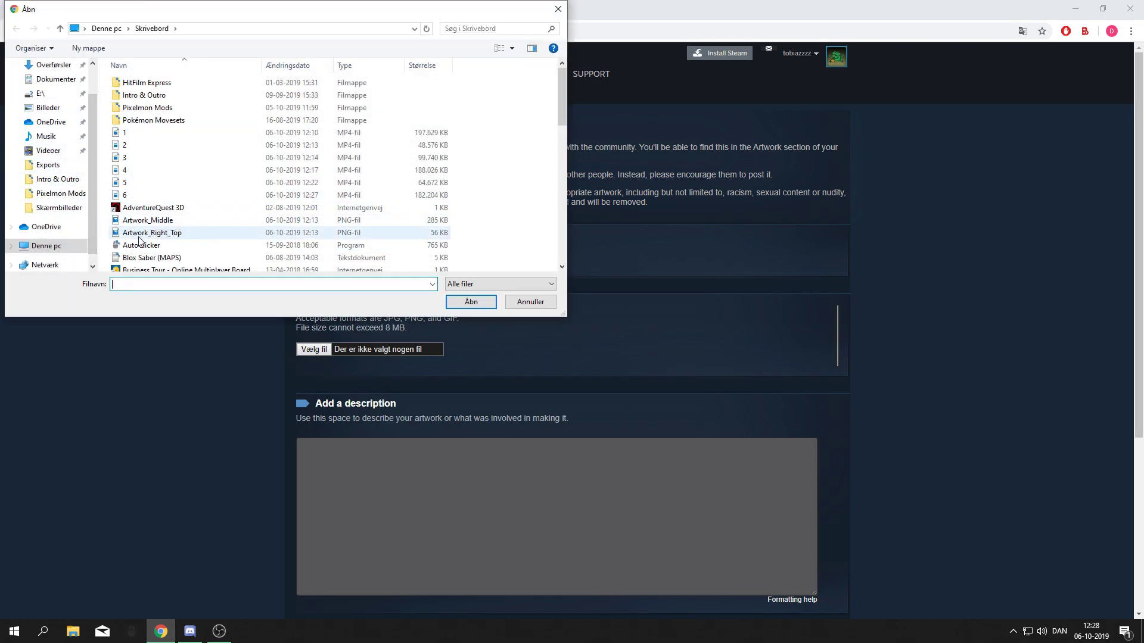
double_click(140, 234)
scroll(463, 280, "down", 5)
right_click(664, 296)
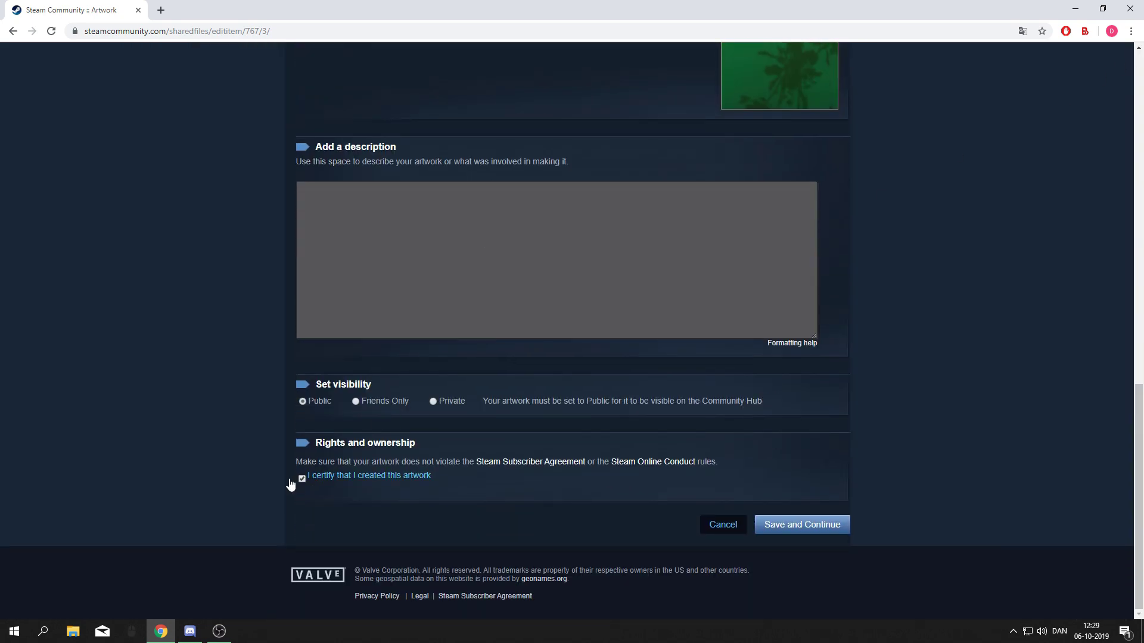
left_click(786, 525)
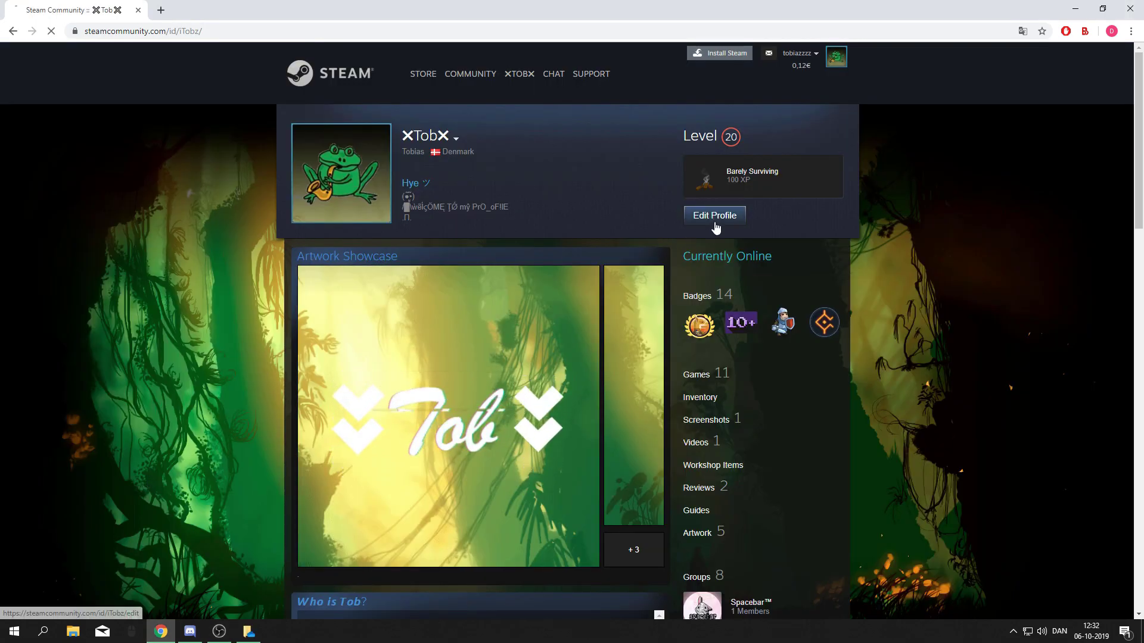
Feature the Tob jungle GIF in the Artwork Showcase's main slot.
left_click(715, 215)
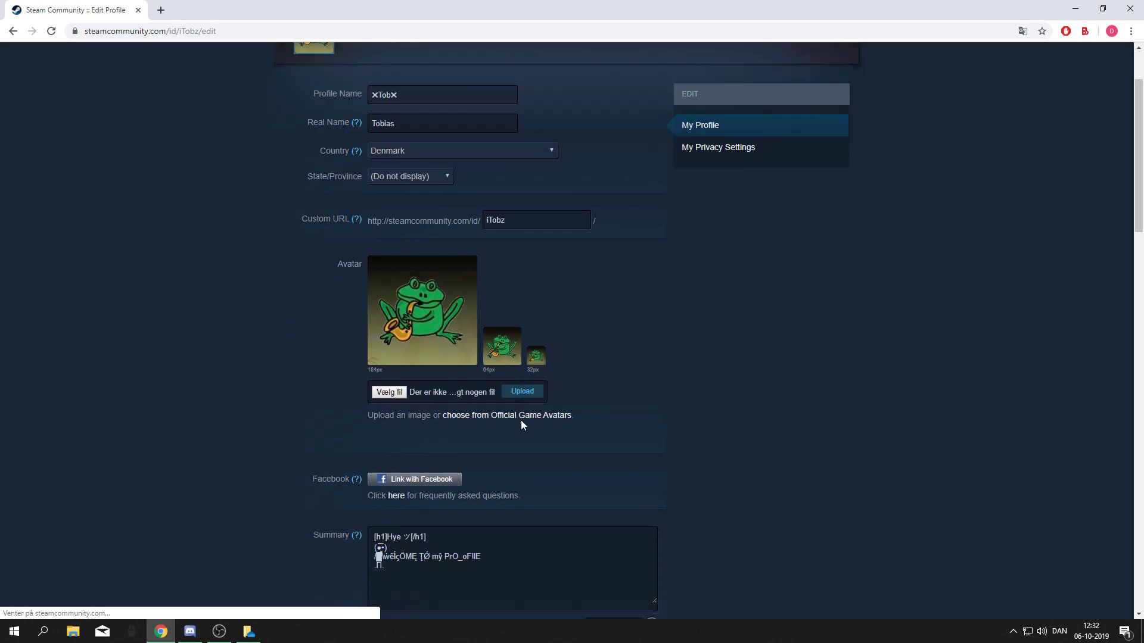
scroll(520, 417, "down", 15)
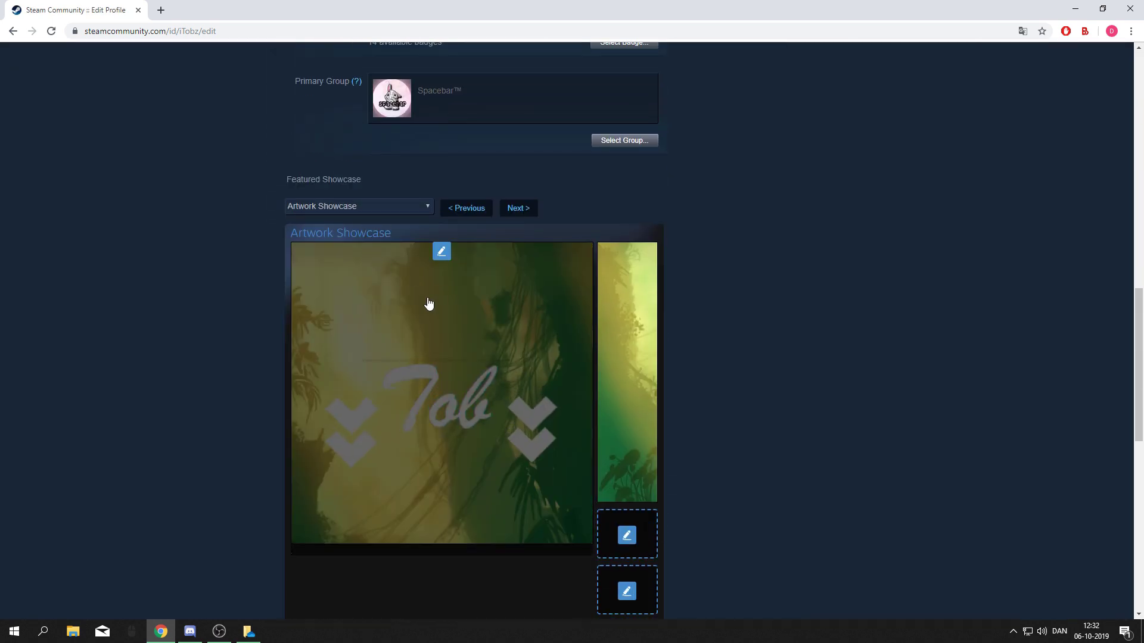
left_click(448, 285)
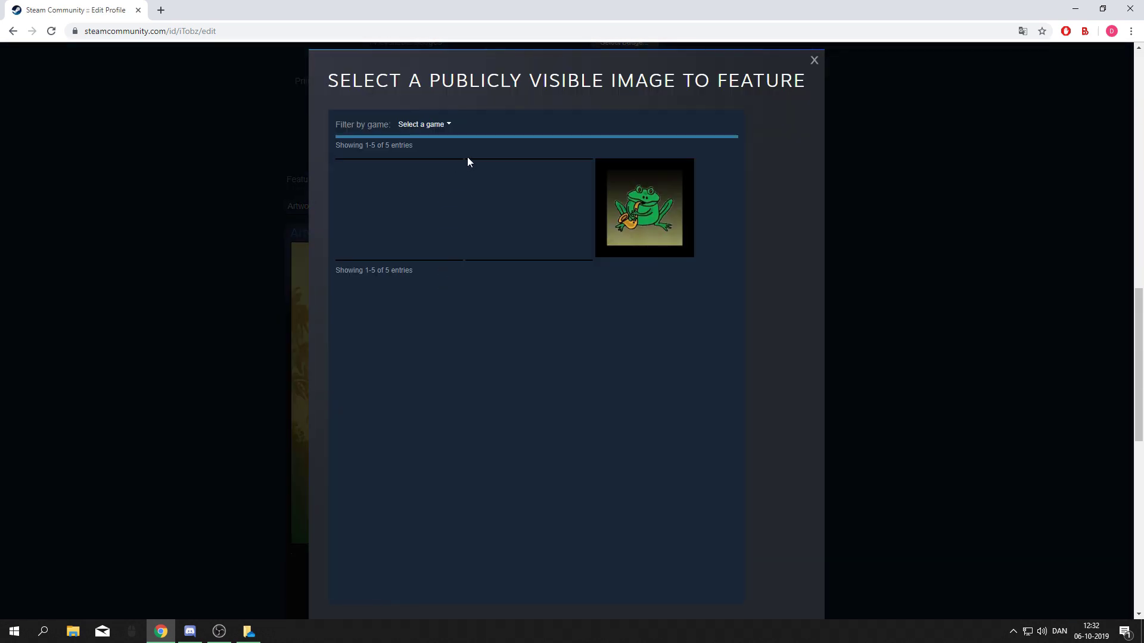
left_click(506, 166)
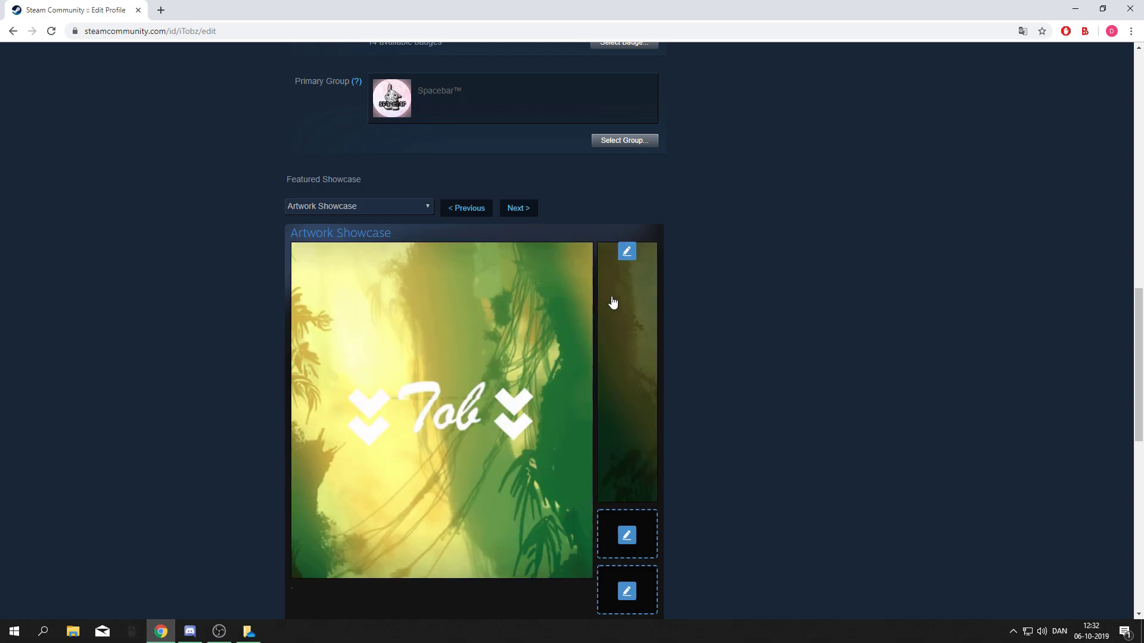
Put the tall jungle strip in the narrow side slot and save the profile changes.
left_click(626, 253)
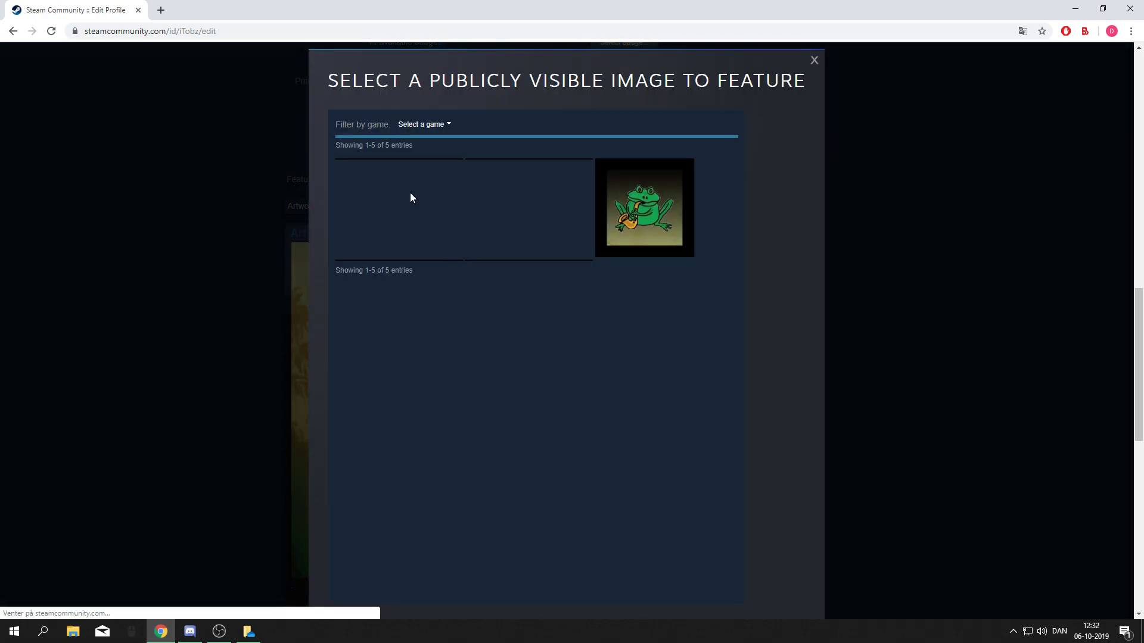
left_click(435, 191)
scroll(744, 375, "down", 6)
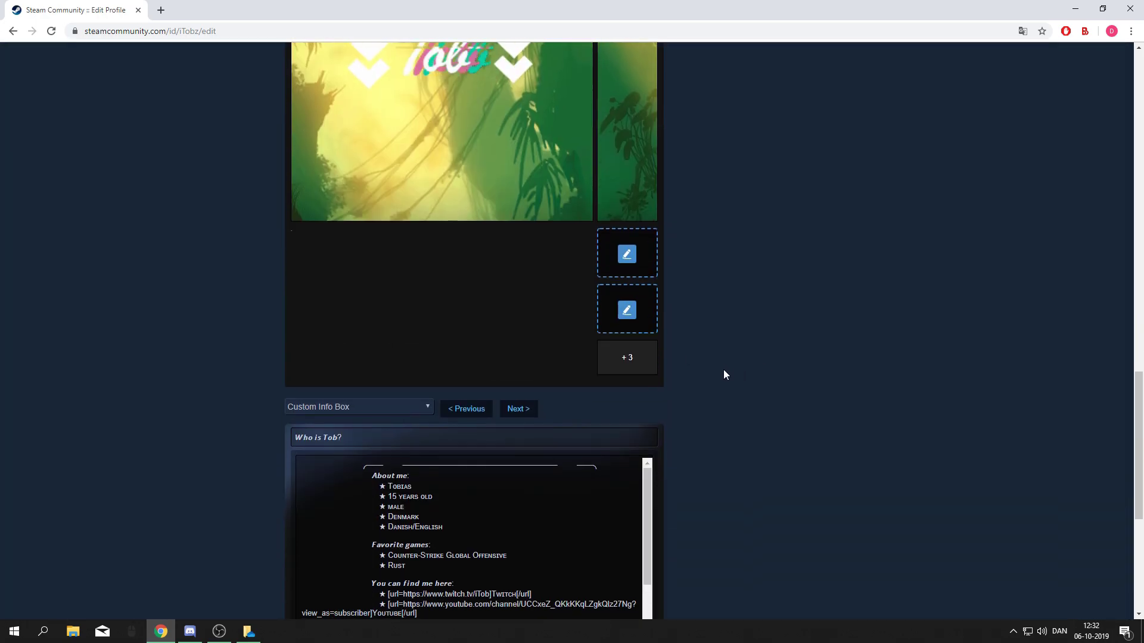
scroll(732, 405, "down", 6)
left_click(639, 478)
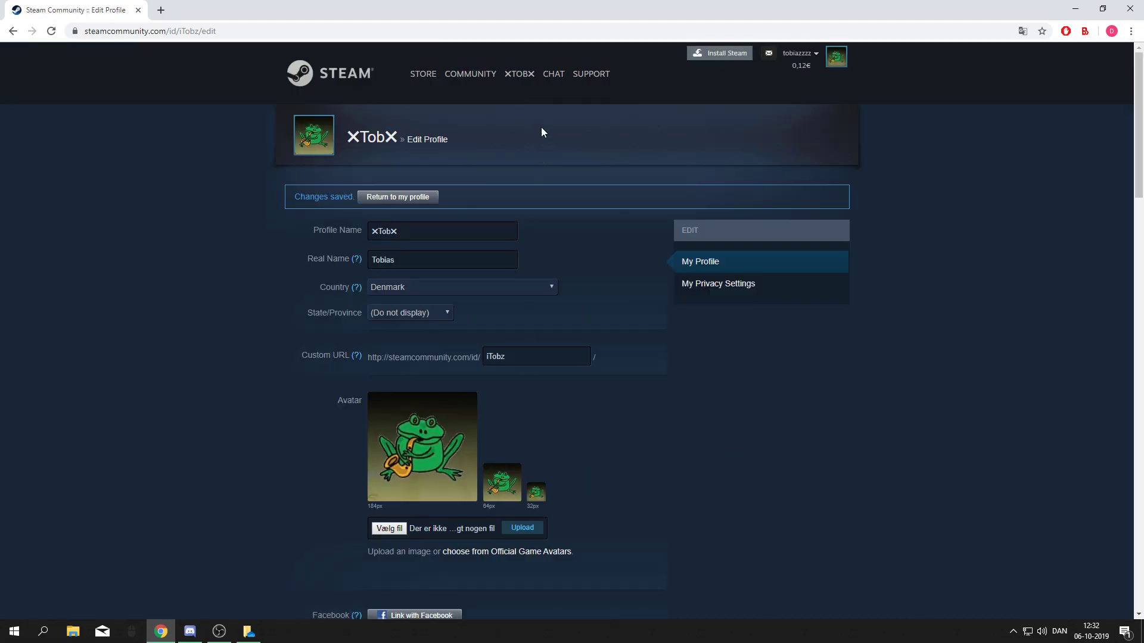
Go to the public profile page from the account menu to view the finished showcase.
mouse_move(526, 85)
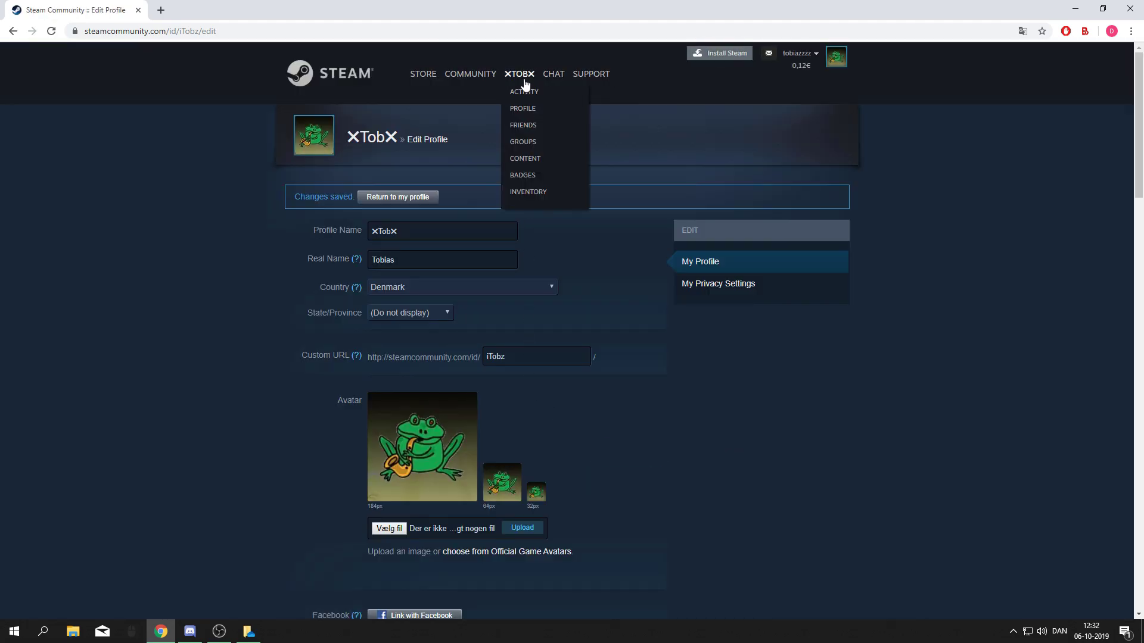
left_click(522, 110)
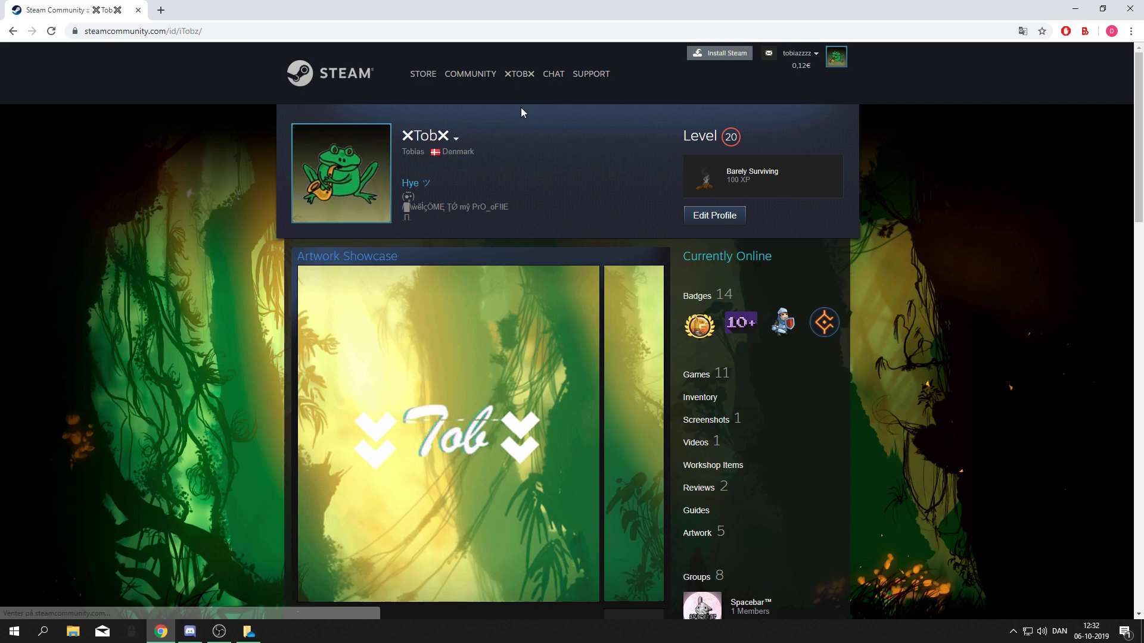